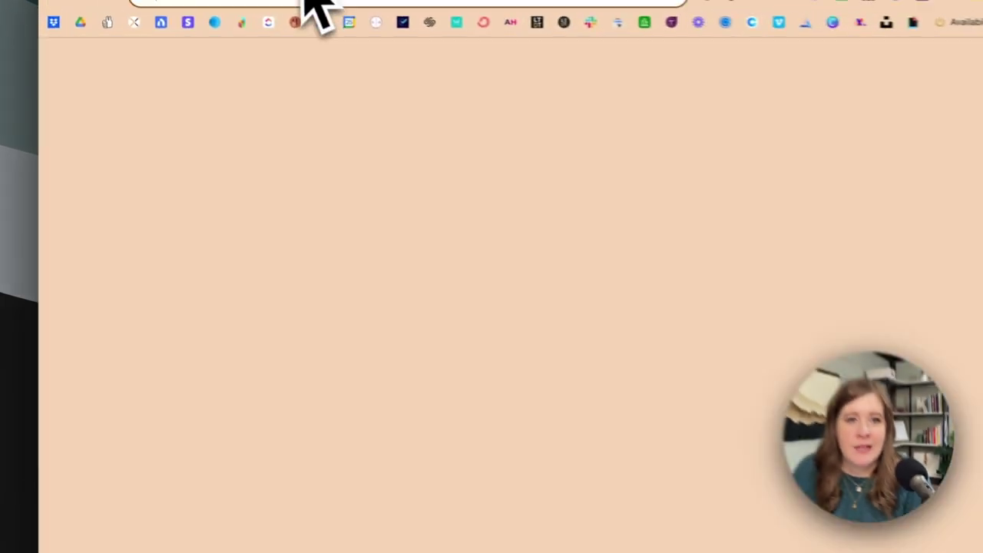
# Browse from the Blog page to the launchthedamnthing.com custom-squarespace-website-design page
pyautogui.click(537, 22)
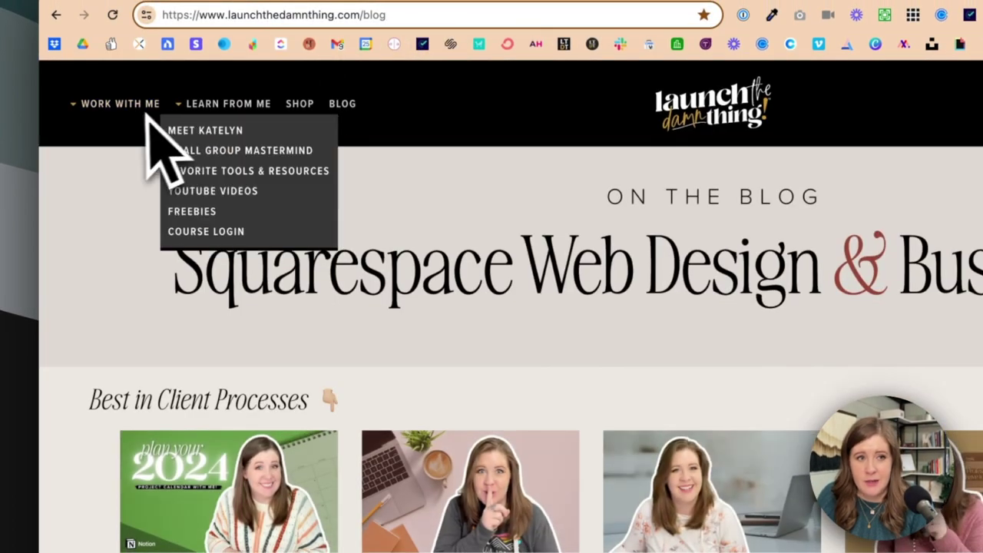
pyautogui.click(148, 119)
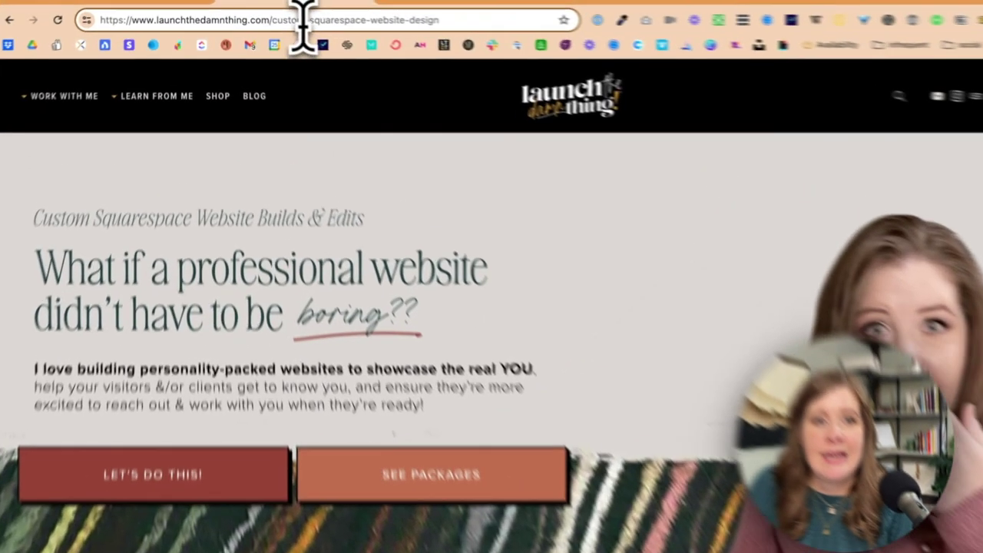
pyautogui.moveTo(280, 11); pyautogui.dragTo(410, 11)
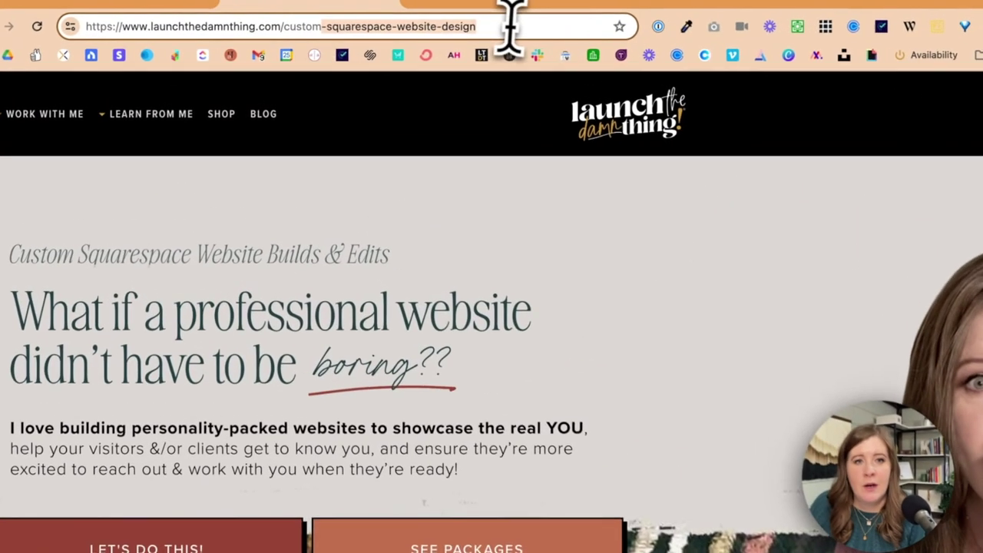
pyautogui.press('BackSpace')
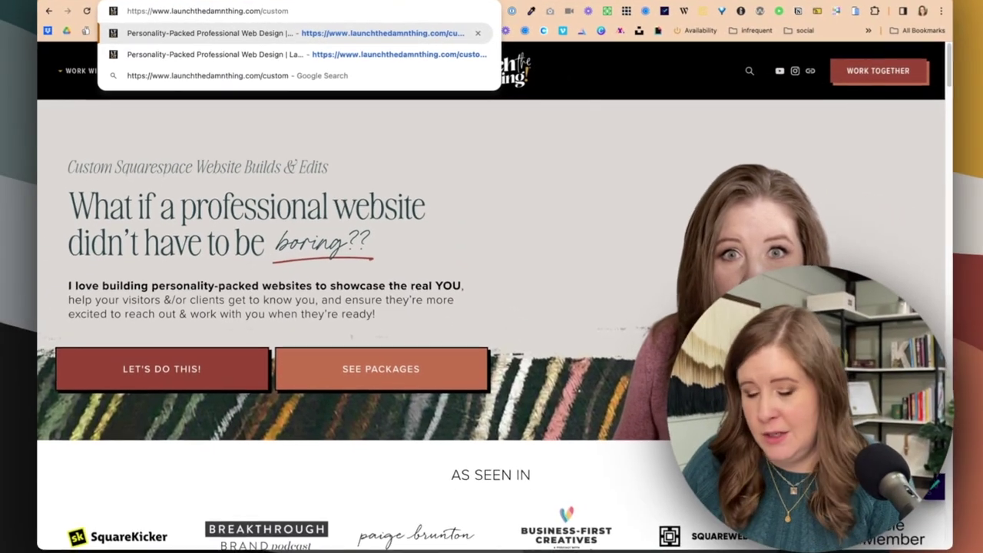
pyautogui.press('Return')
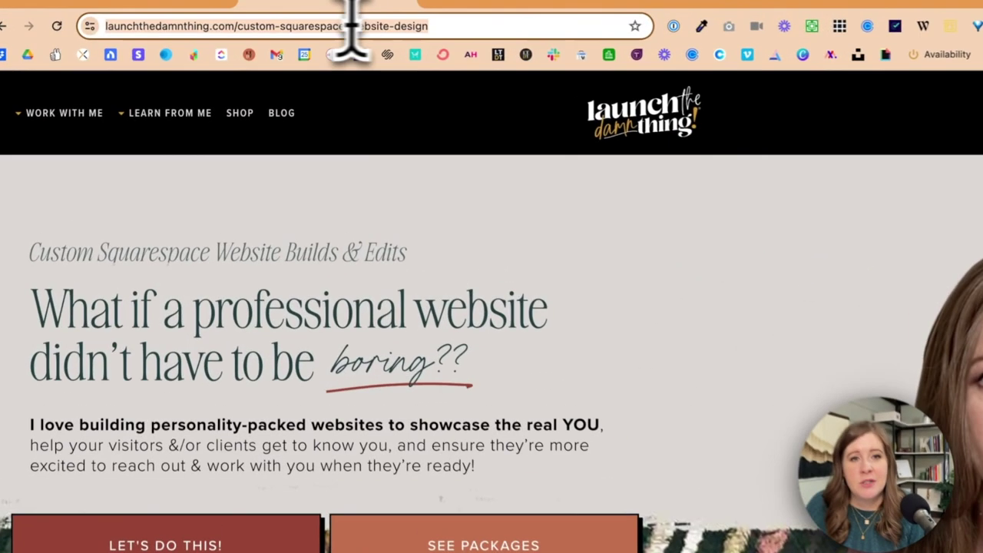
pyautogui.click(356, 11)
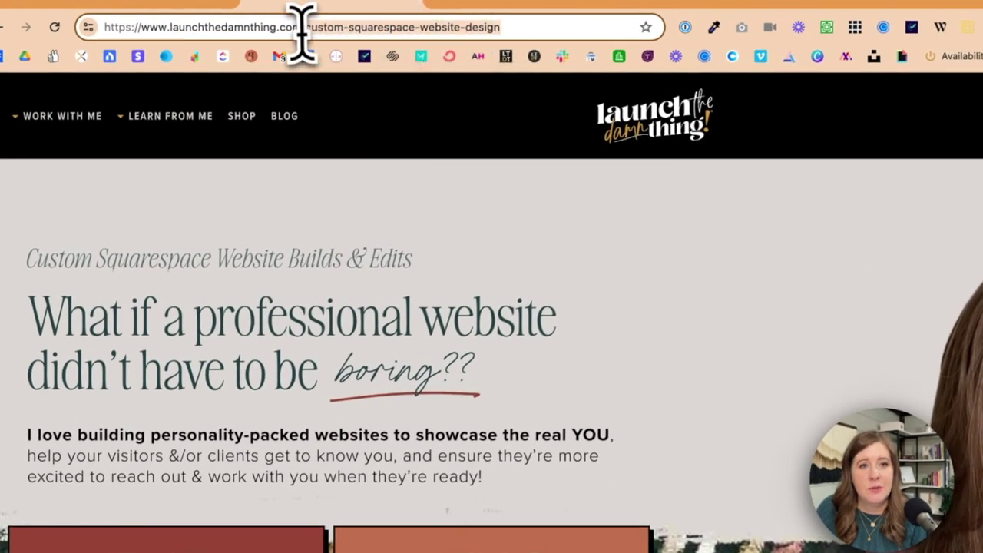
pyautogui.moveTo(333, 31); pyautogui.dragTo(389, 38)
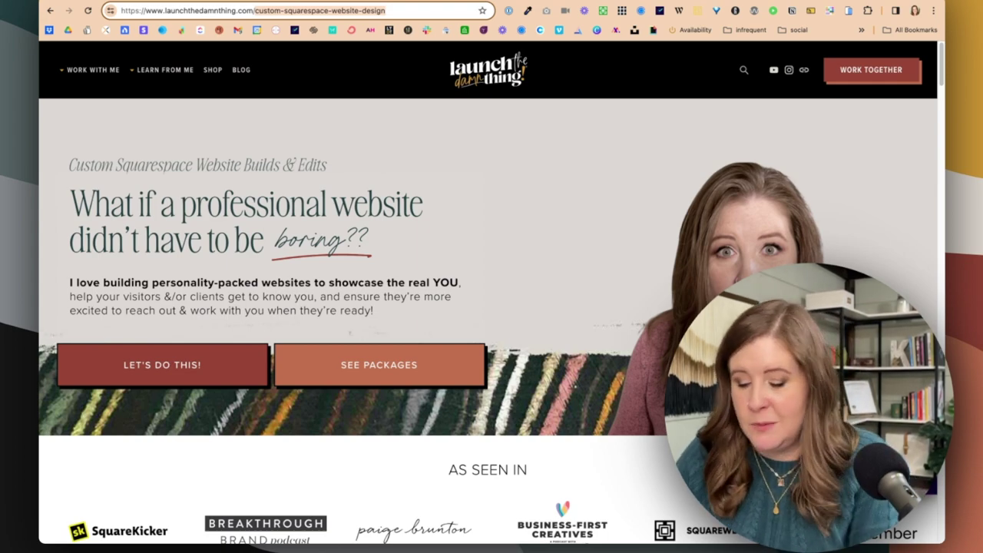
# Load the /seospace path and confirm it lands on the SEOSpace affiliate link
pyautogui.write('seospace')
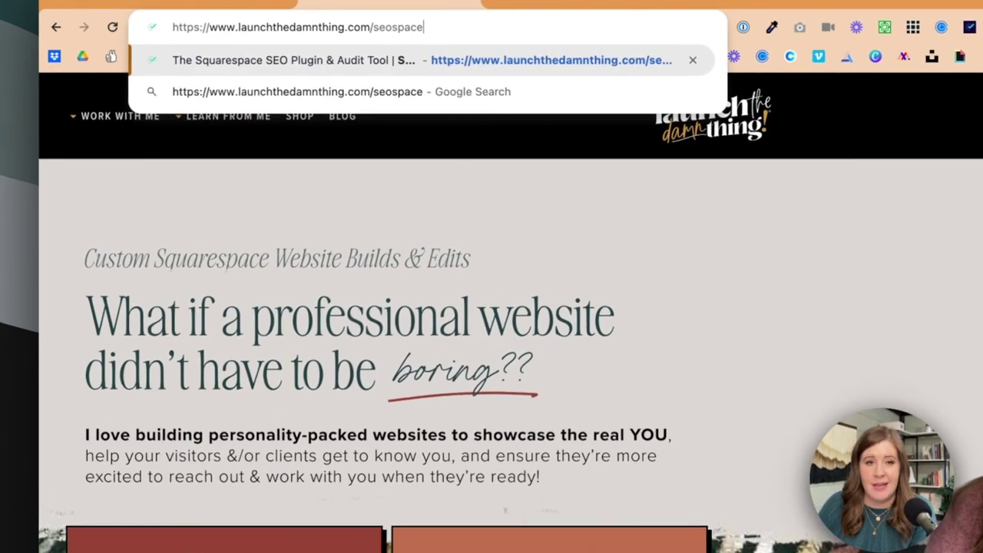
pyautogui.press('Return')
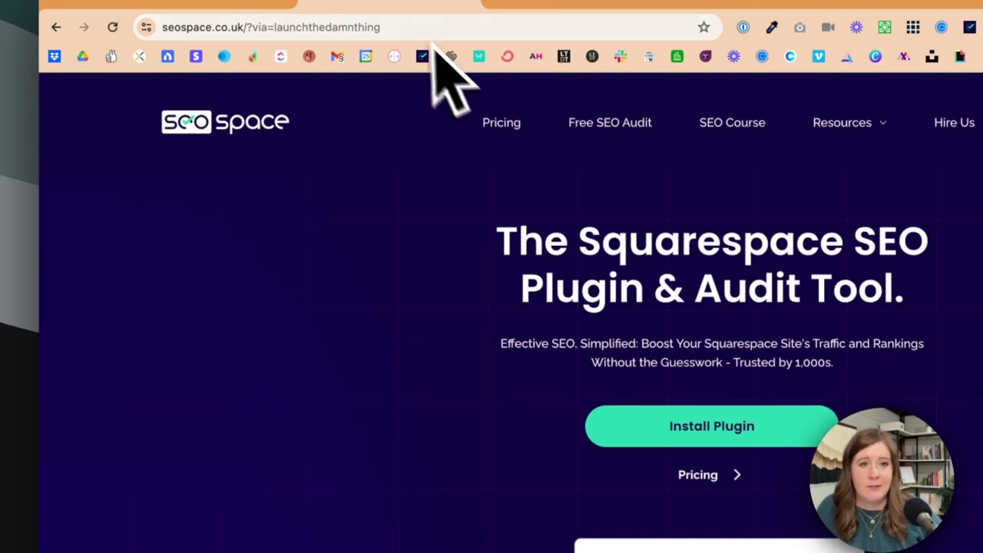
pyautogui.click(403, 30)
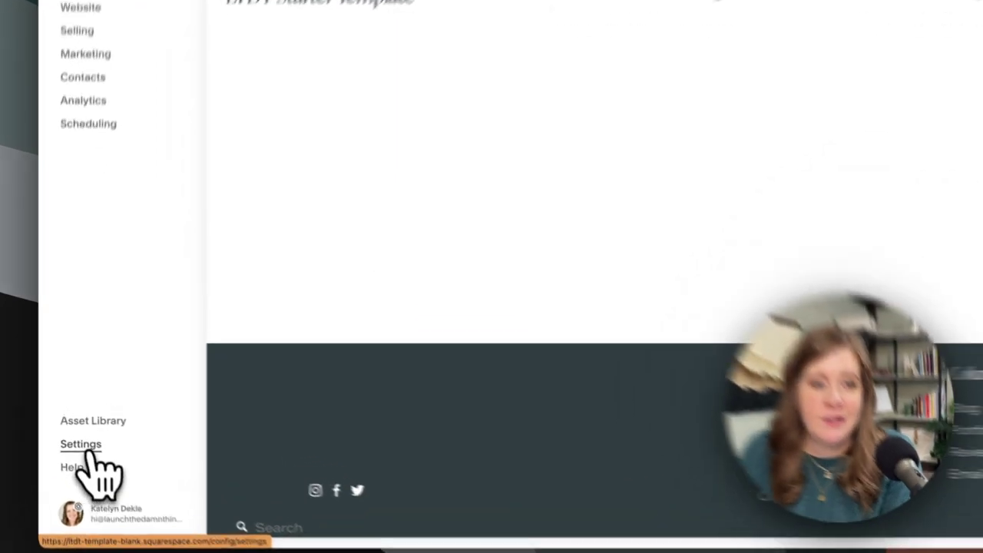
# Reach URL Mappings through Settings > Developer Tools, then close Settings again
pyautogui.click(73, 430)
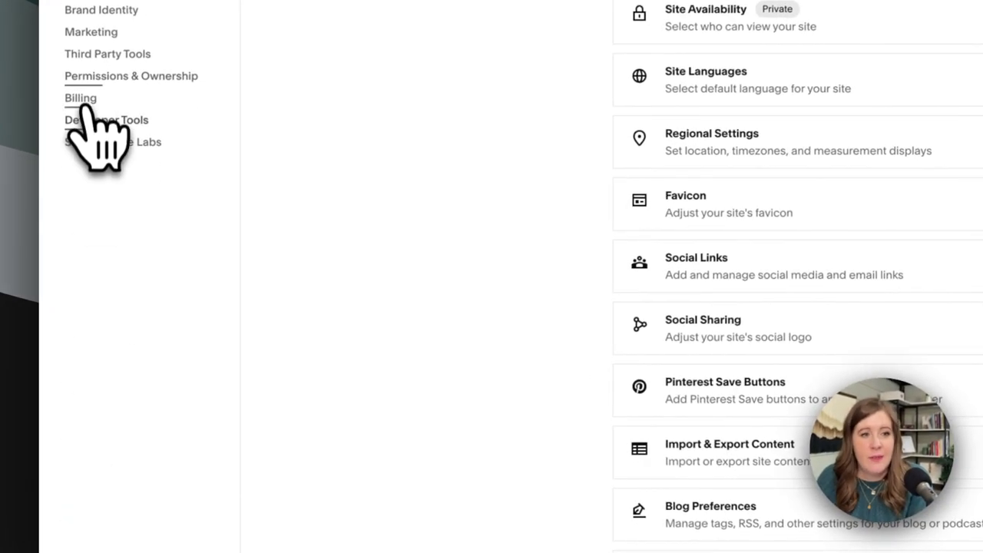
pyautogui.click(88, 123)
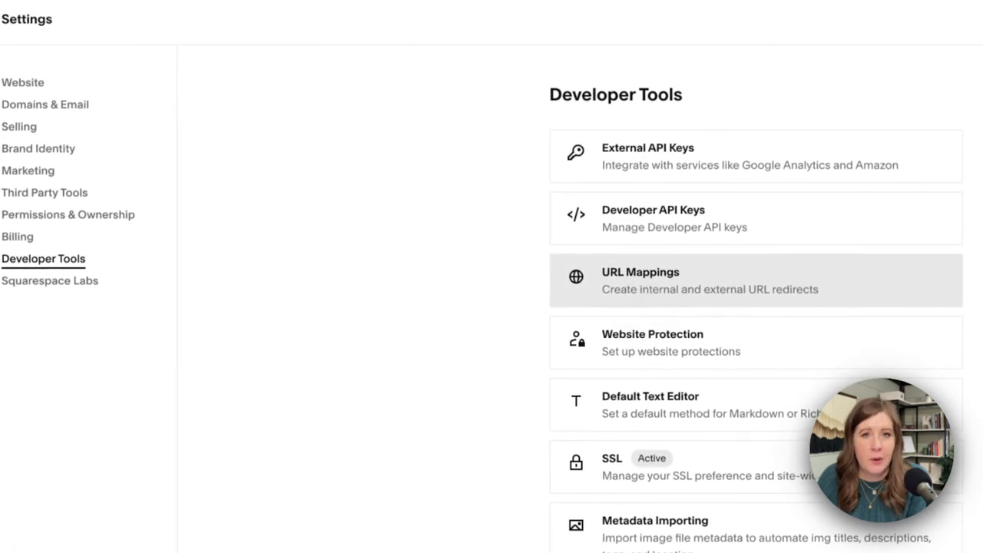
pyautogui.click(650, 303)
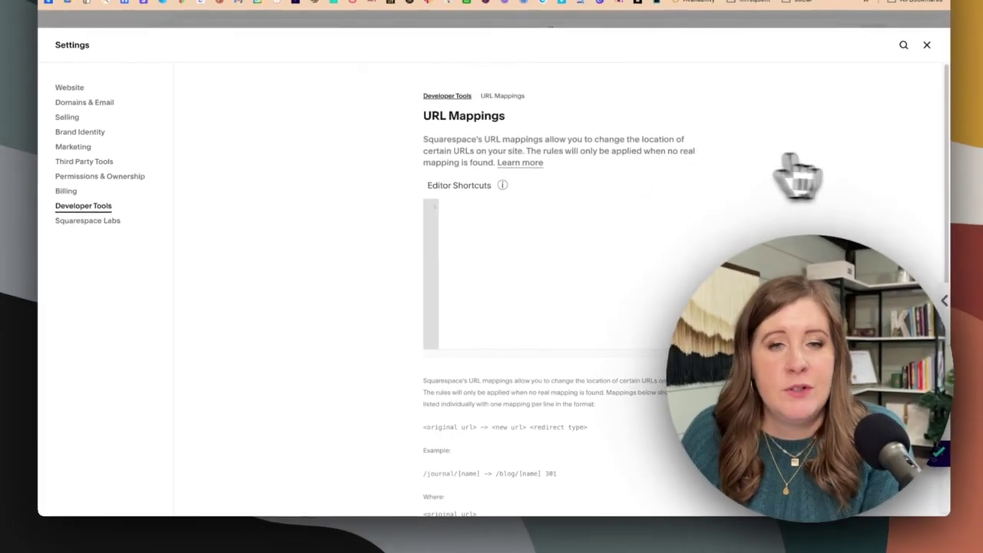
pyautogui.click(922, 45)
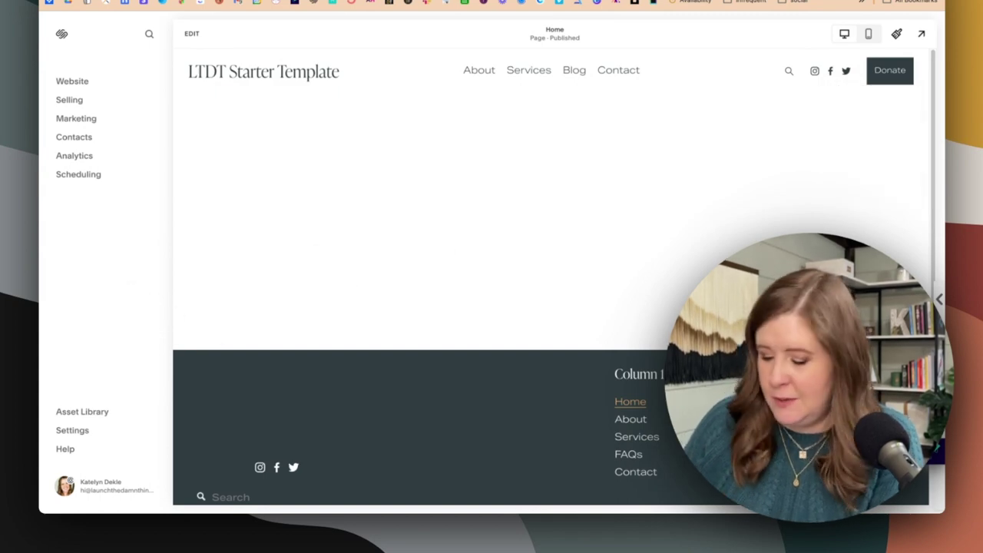
# Reopen URL Mappings by searching 'url map' from the editor's site-wide search
pyautogui.press('/')
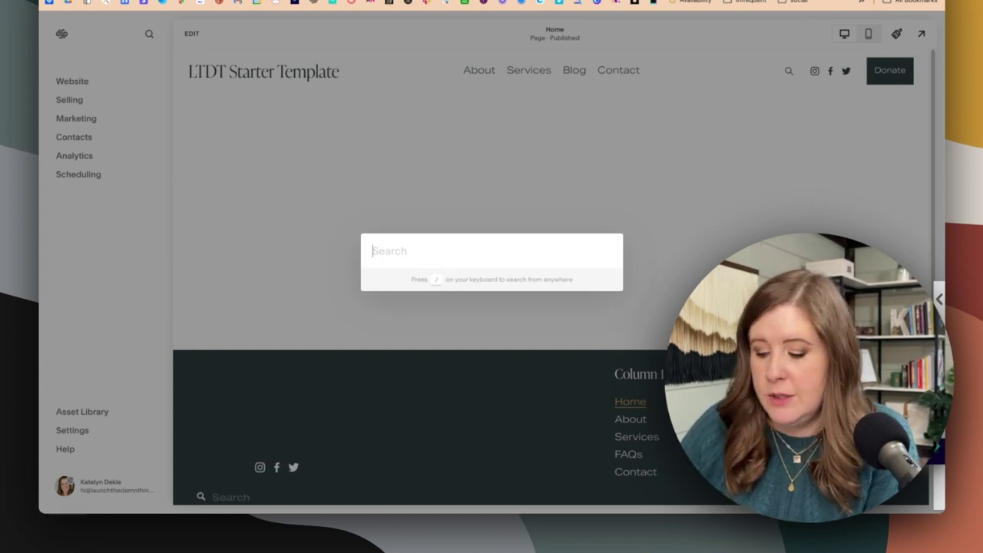
pyautogui.write('url map')
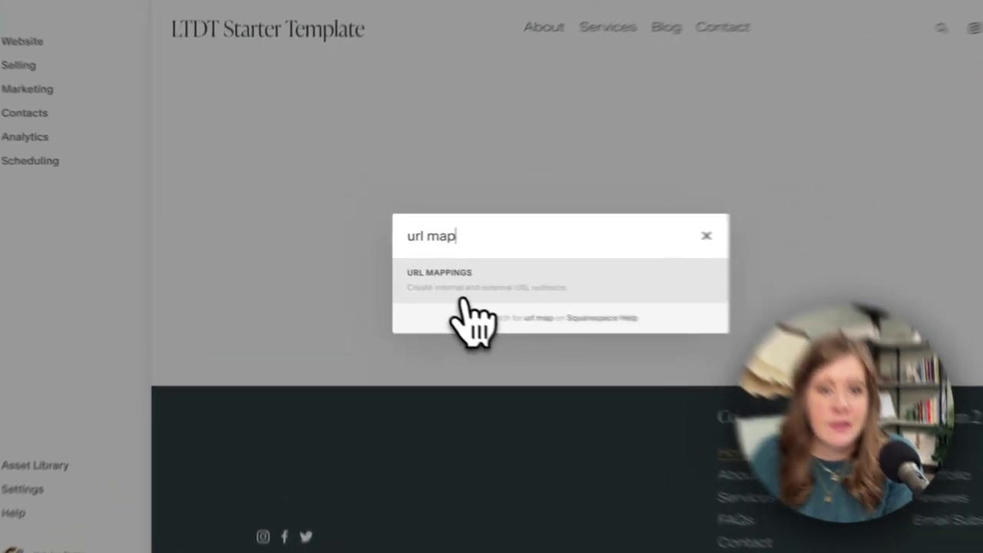
pyautogui.click(423, 265)
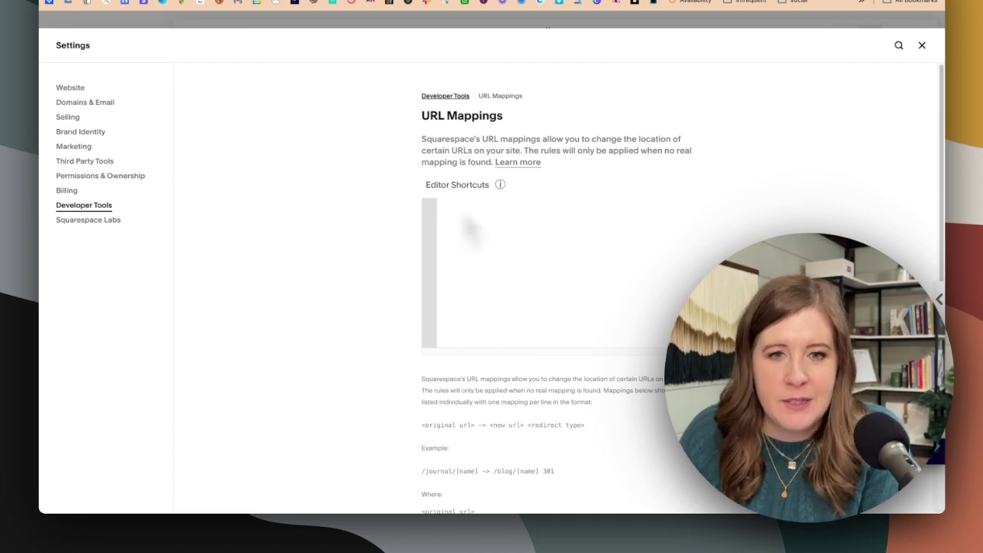
pyautogui.scroll(-3, 406, 274)
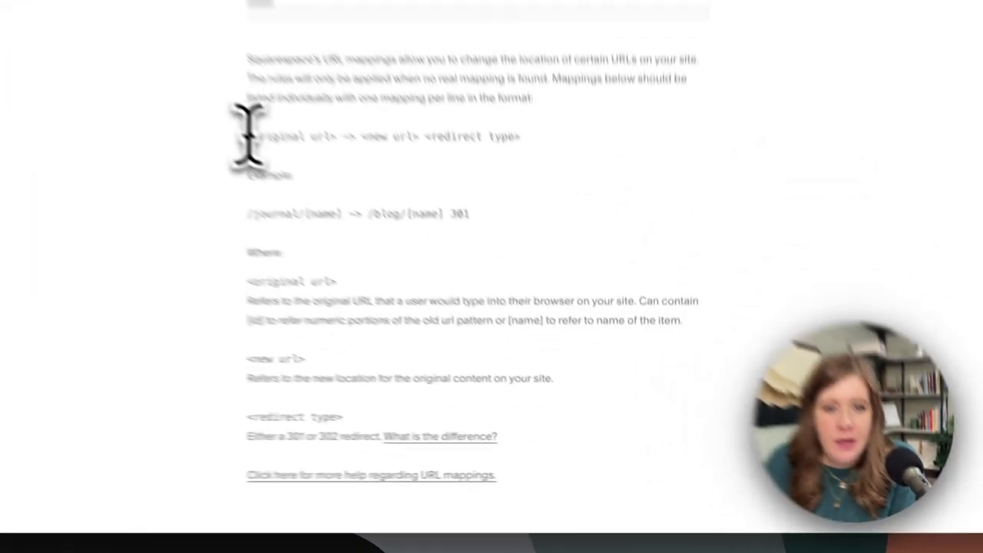
pyautogui.moveTo(419, 277); pyautogui.dragTo(476, 280)
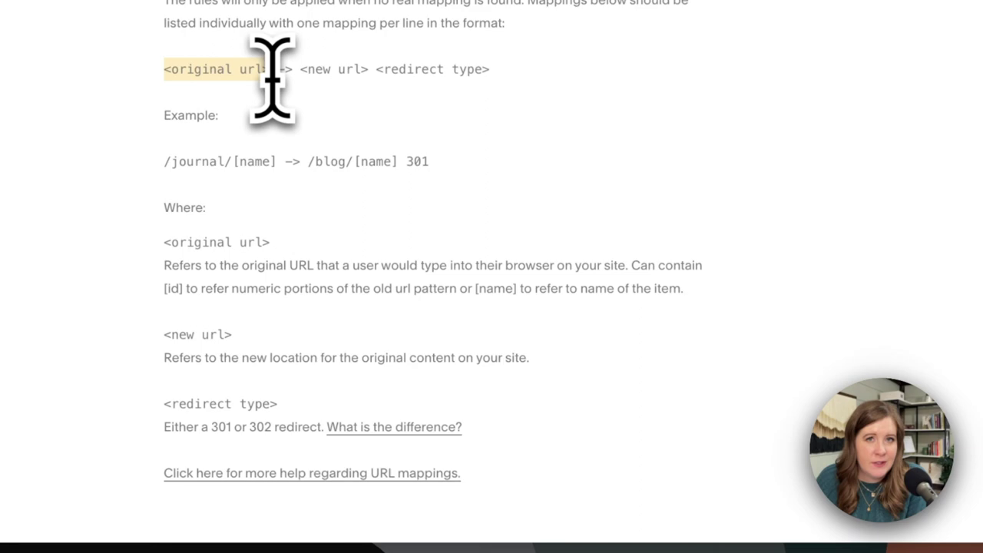
pyautogui.moveTo(271, 77); pyautogui.dragTo(271, 77)
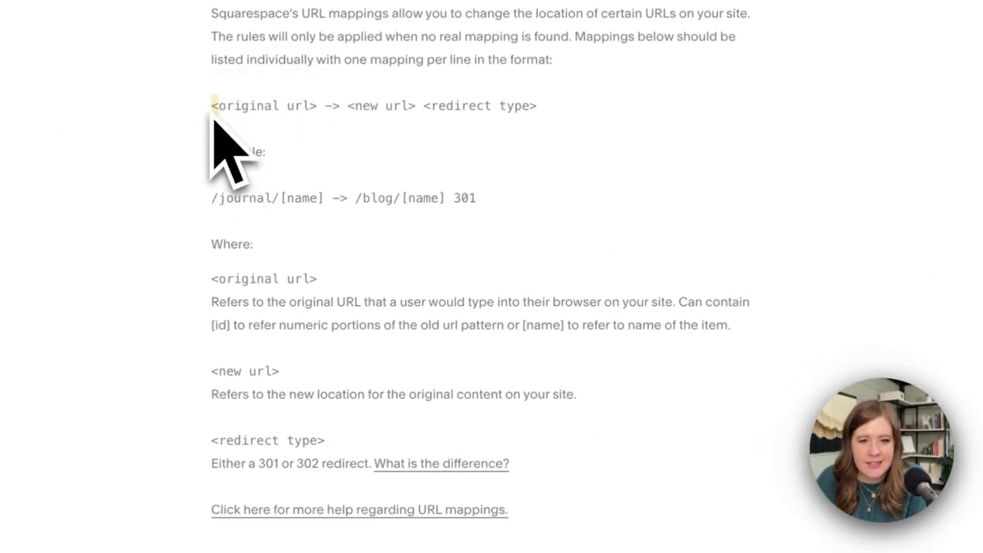
pyautogui.moveTo(211, 108); pyautogui.dragTo(317, 108)
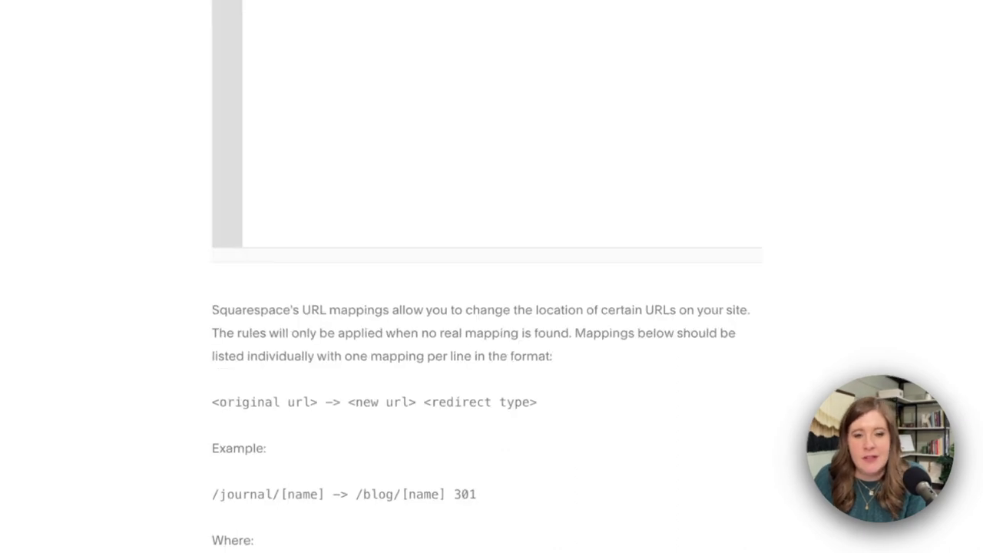
pyautogui.click(438, 205)
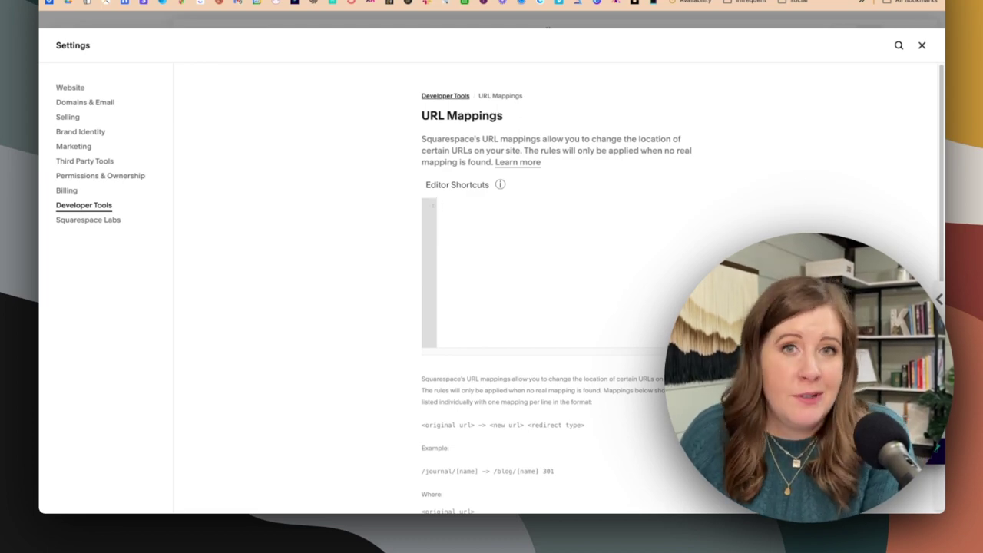
# Clear the draft text and begin the first mapping line with /services, ready for its destination
pyautogui.write('/serv')
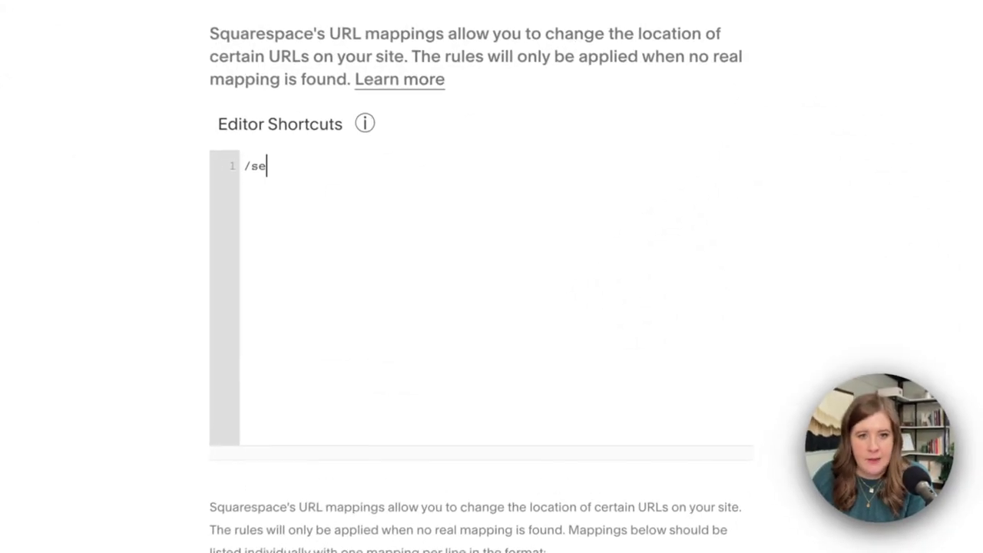
pyautogui.write('ices')
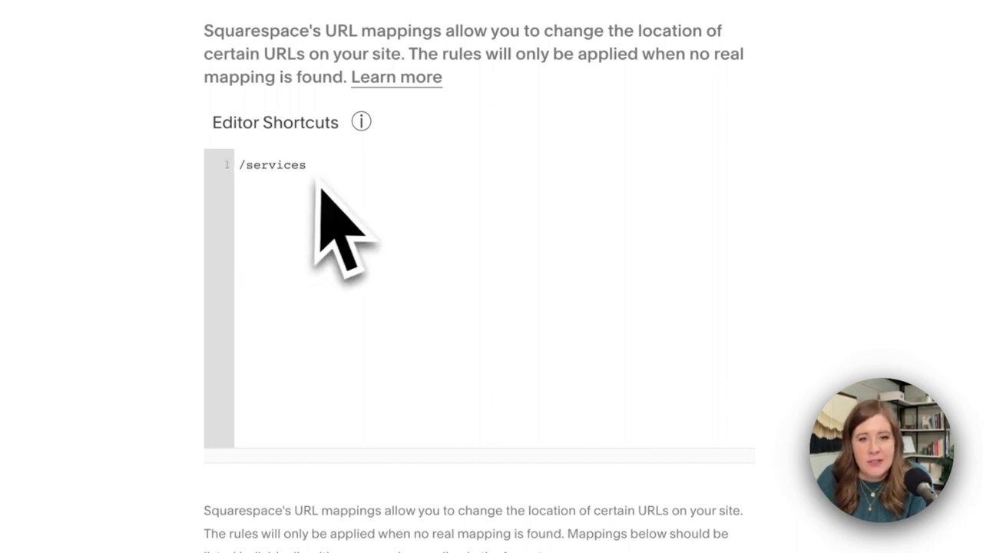
pyautogui.hotkey('ctrl', 'a')
pyautogui.press('BackSpace')
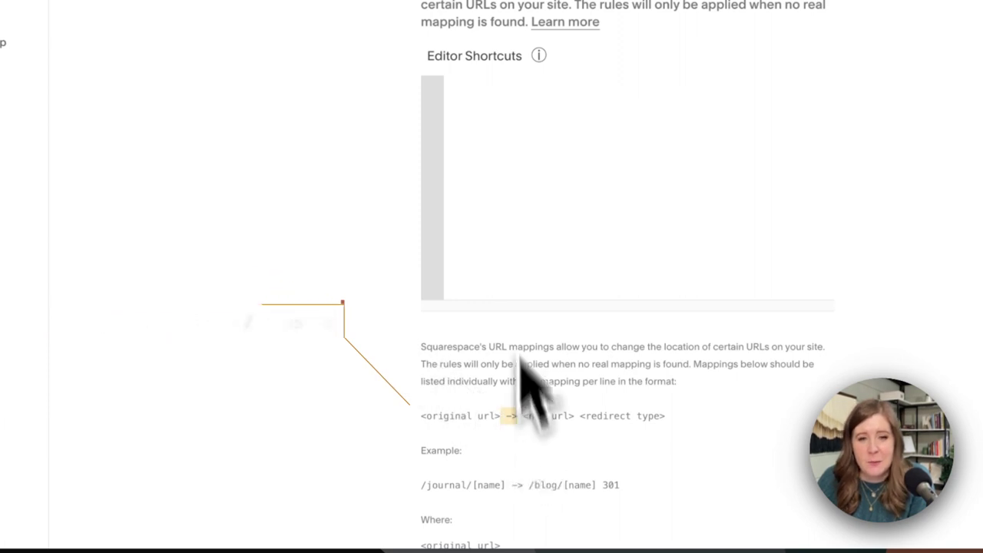
pyautogui.click(497, 98)
pyautogui.write('/services ->')
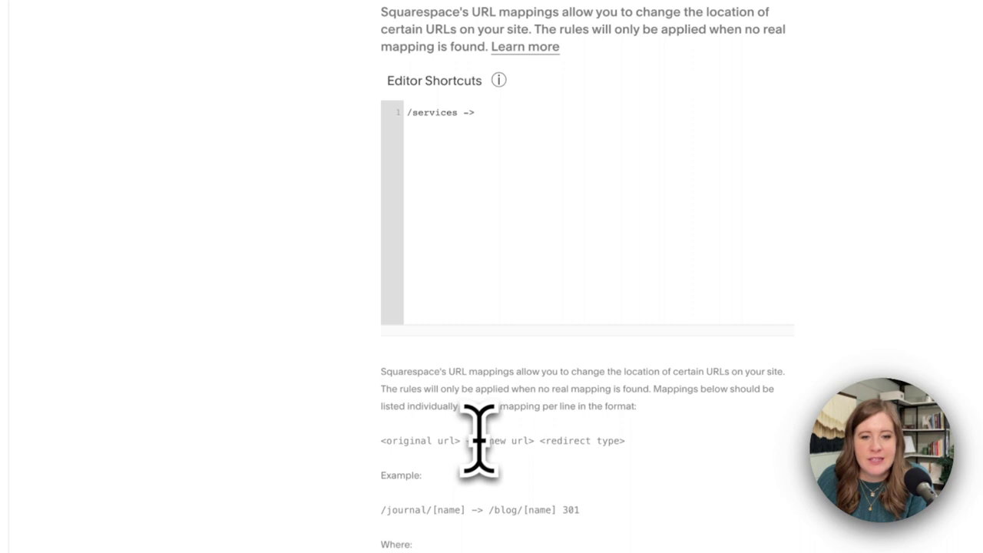
pyautogui.moveTo(485, 440); pyautogui.dragTo(586, 441)
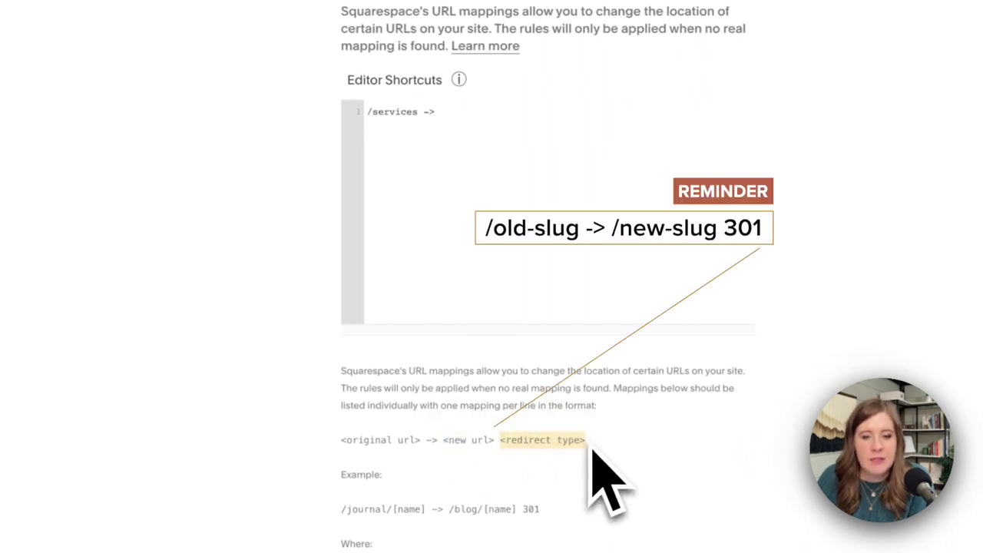
pyautogui.click(508, 149)
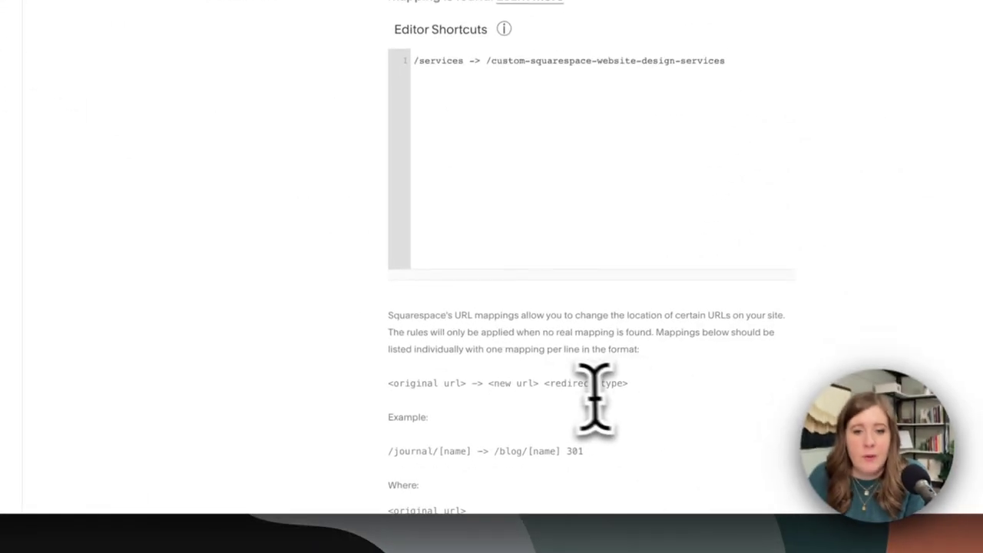
# Append redirect type 301 to the /services mapping and save the URL mappings
pyautogui.moveTo(549, 383); pyautogui.dragTo(630, 382)
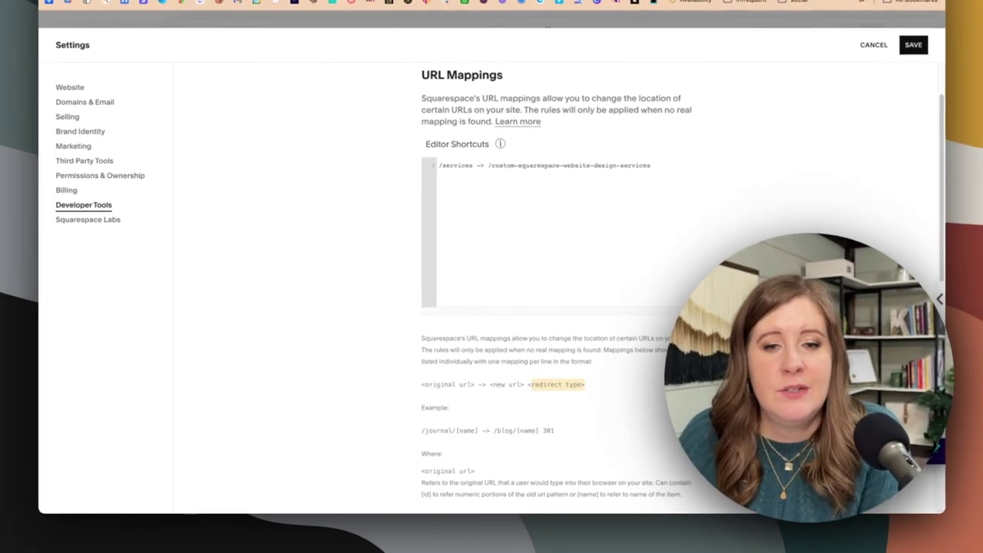
pyautogui.scroll(-2, 361, 333)
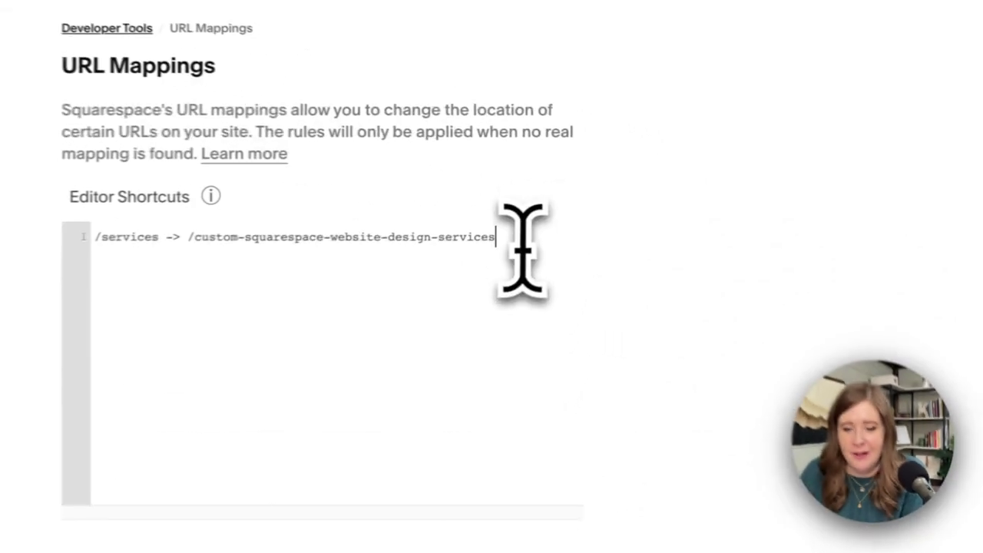
pyautogui.click(671, 127)
pyautogui.write('301')
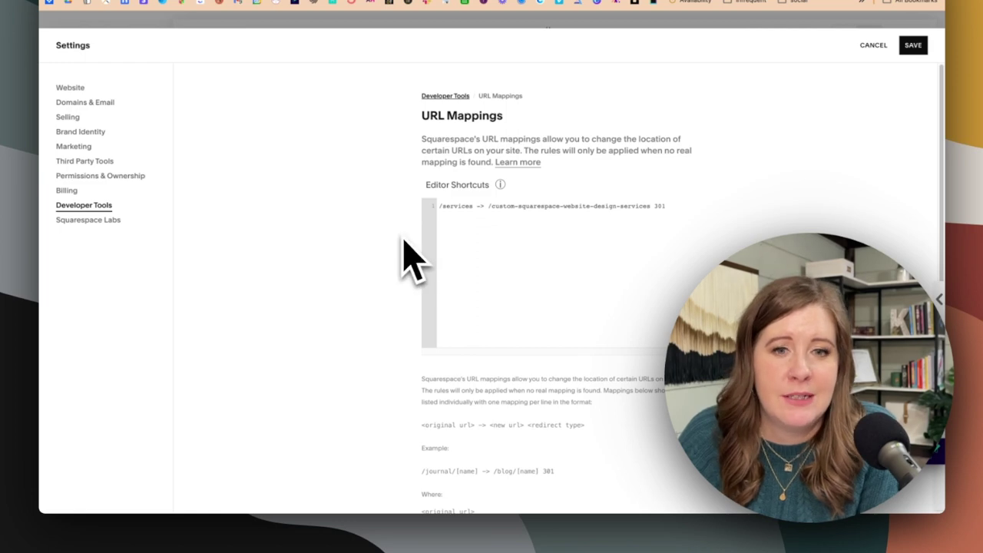
pyautogui.scroll(-3, 461, 235)
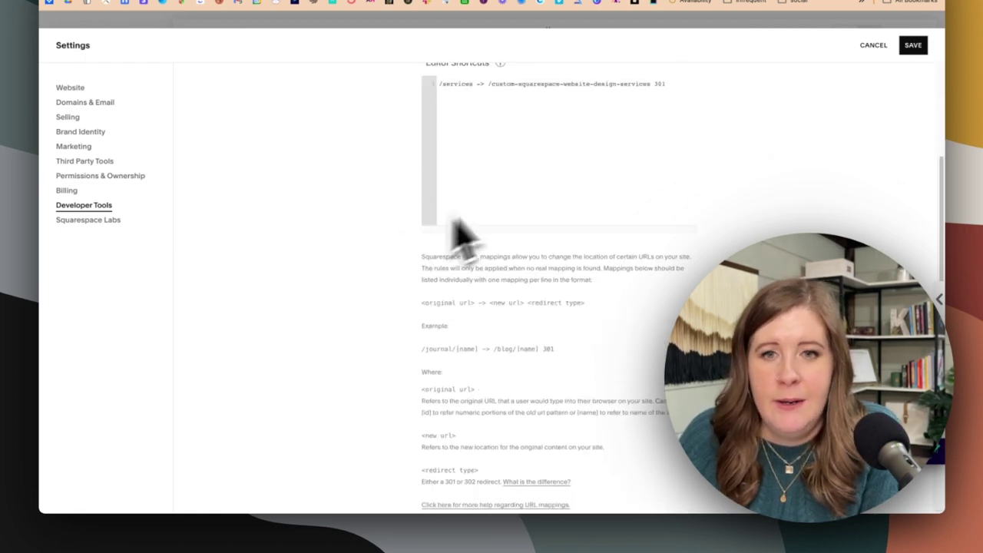
pyautogui.scroll(3, 537, 199)
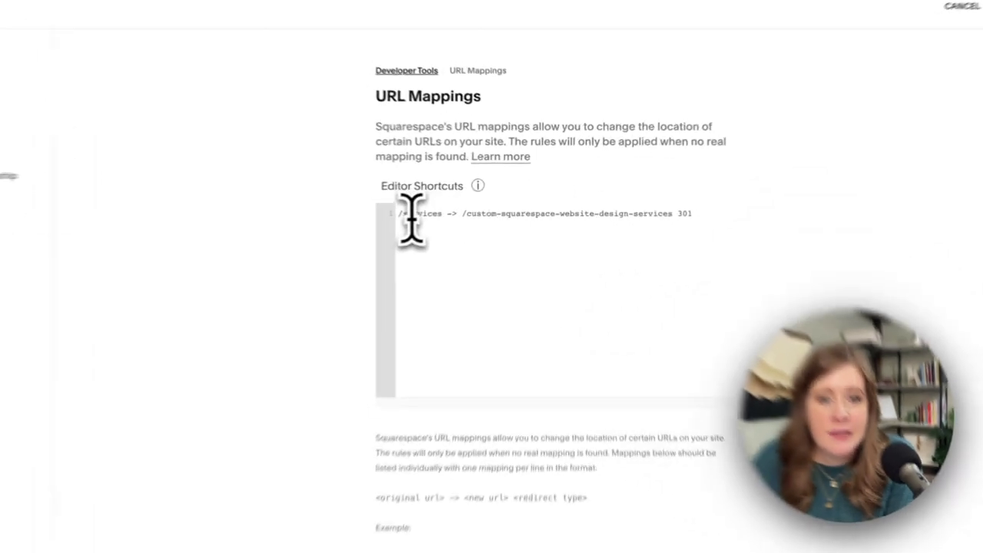
pyautogui.moveTo(445, 205); pyautogui.dragTo(618, 205)
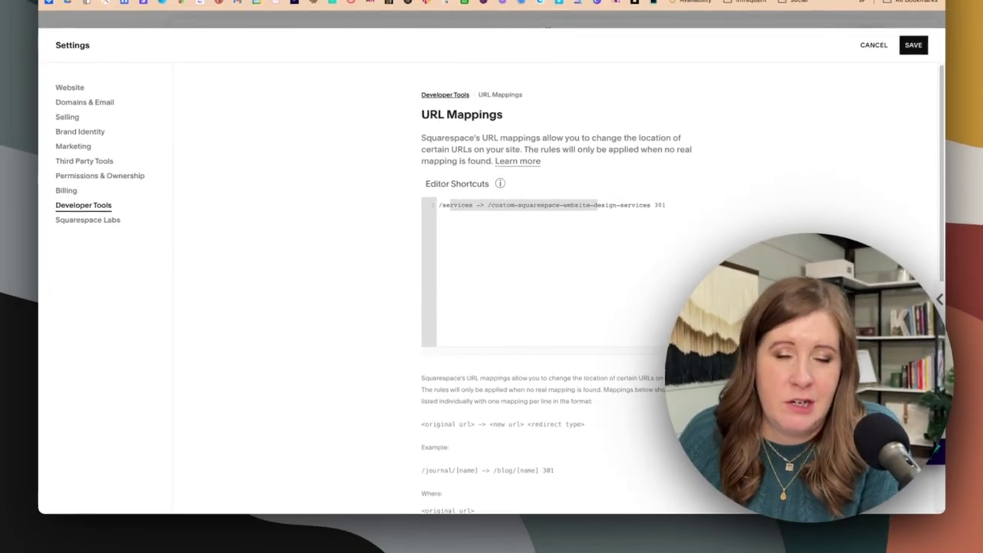
pyautogui.click(650, 212)
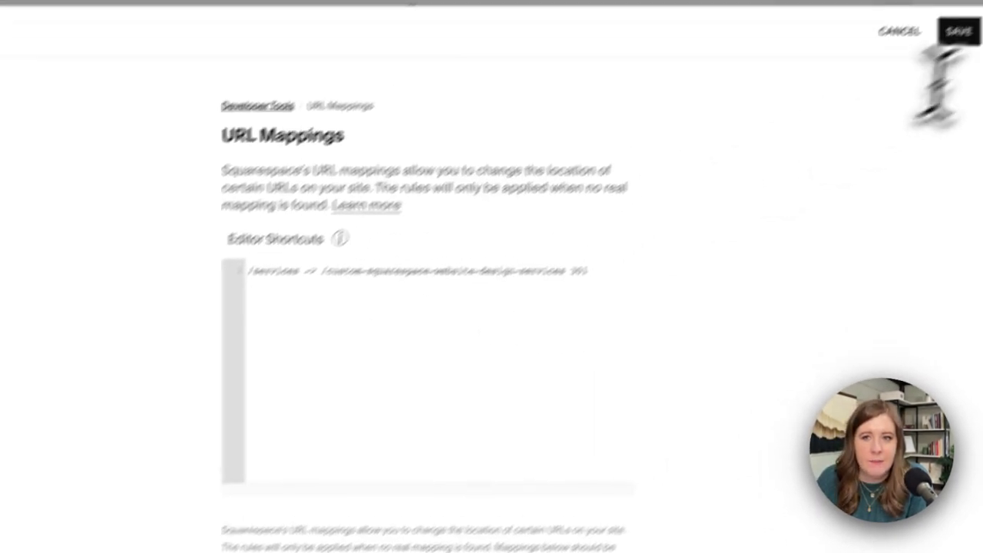
pyautogui.click(906, 77)
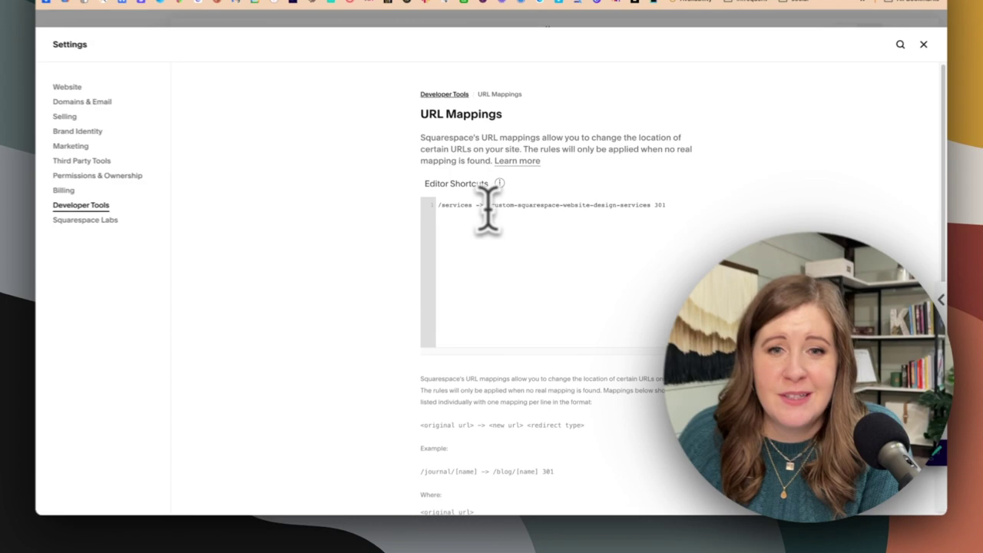
pyautogui.moveTo(489, 205); pyautogui.dragTo(585, 207)
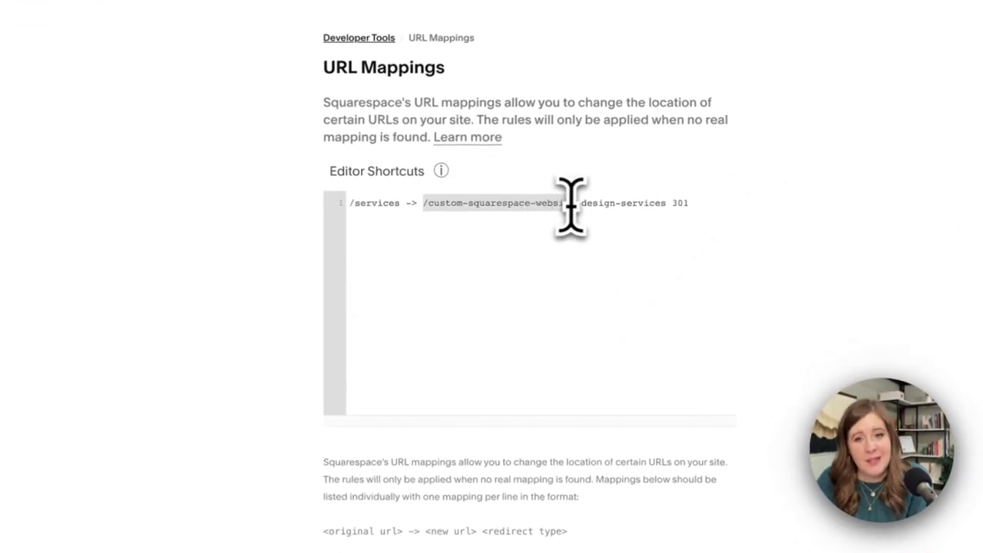
pyautogui.moveTo(665, 206); pyautogui.dragTo(668, 206)
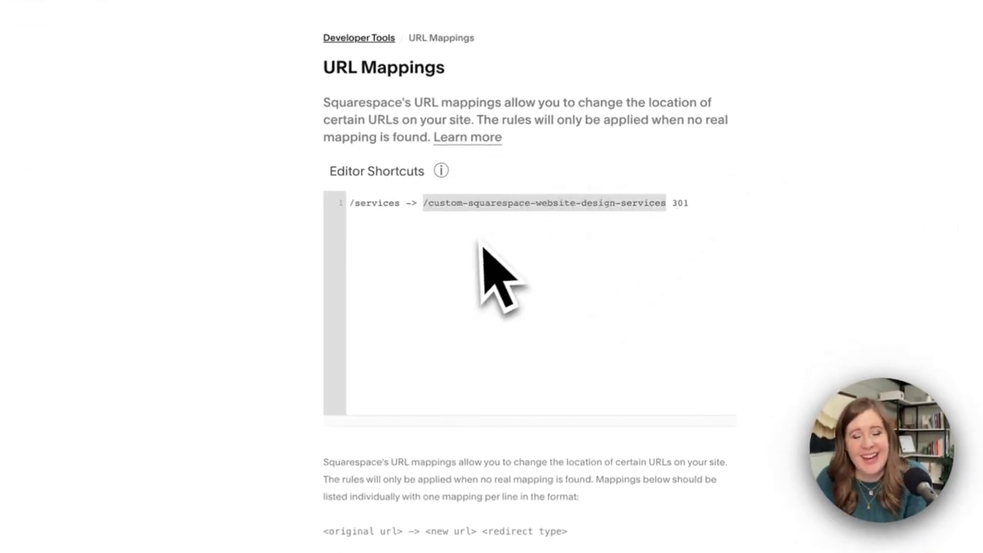
pyautogui.click(434, 204)
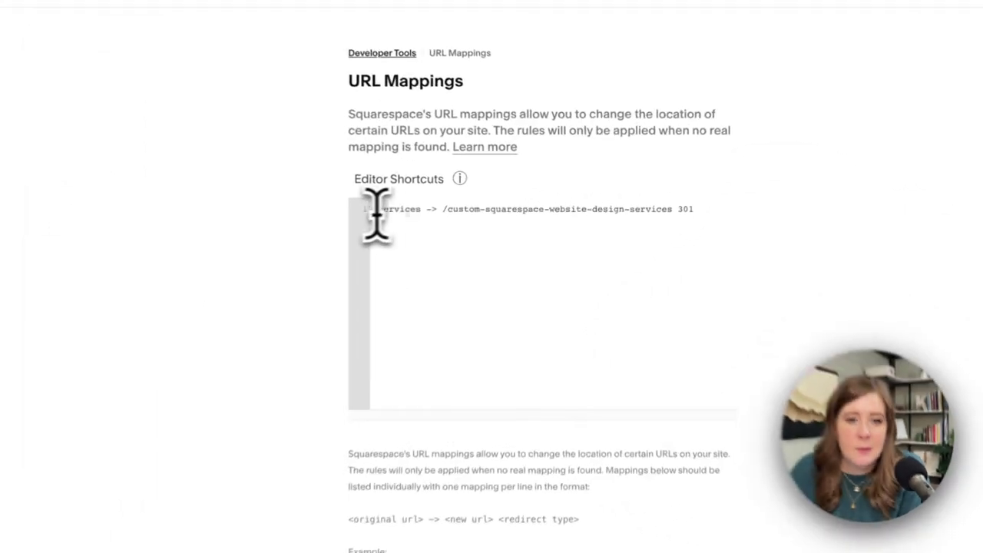
pyautogui.moveTo(441, 206); pyautogui.dragTo(469, 209)
pyautogui.moveTo(404, 215); pyautogui.dragTo(677, 210)
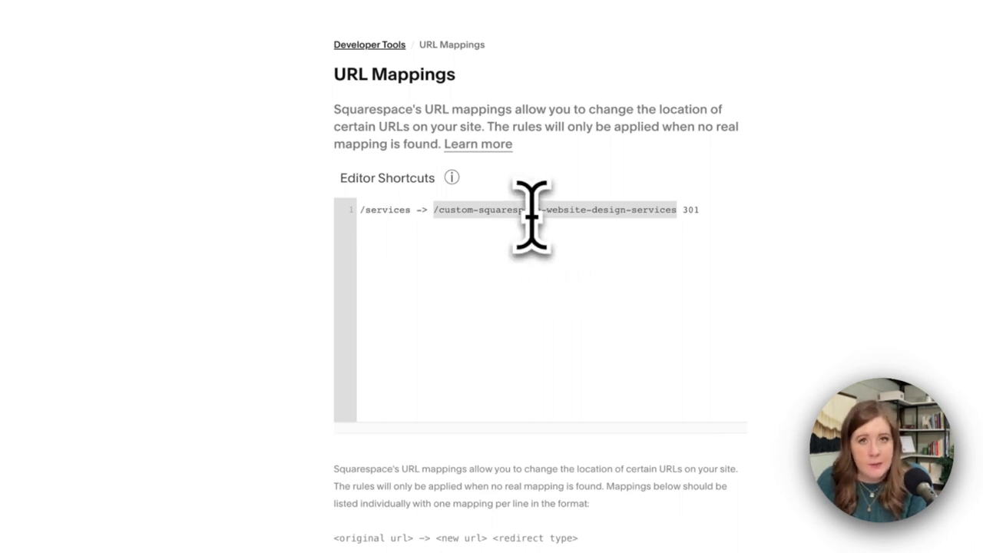
pyautogui.click(410, 216)
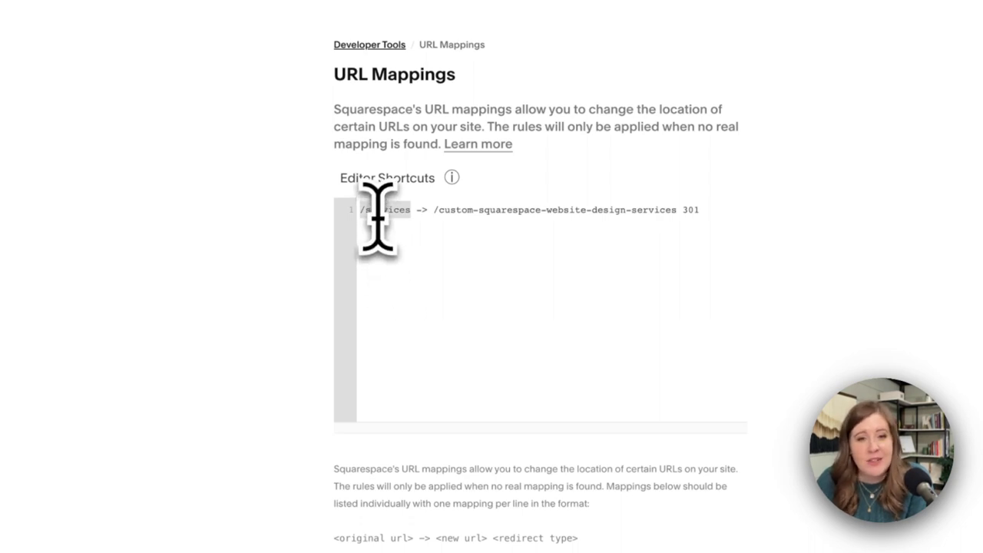
pyautogui.moveTo(434, 212); pyautogui.dragTo(687, 211)
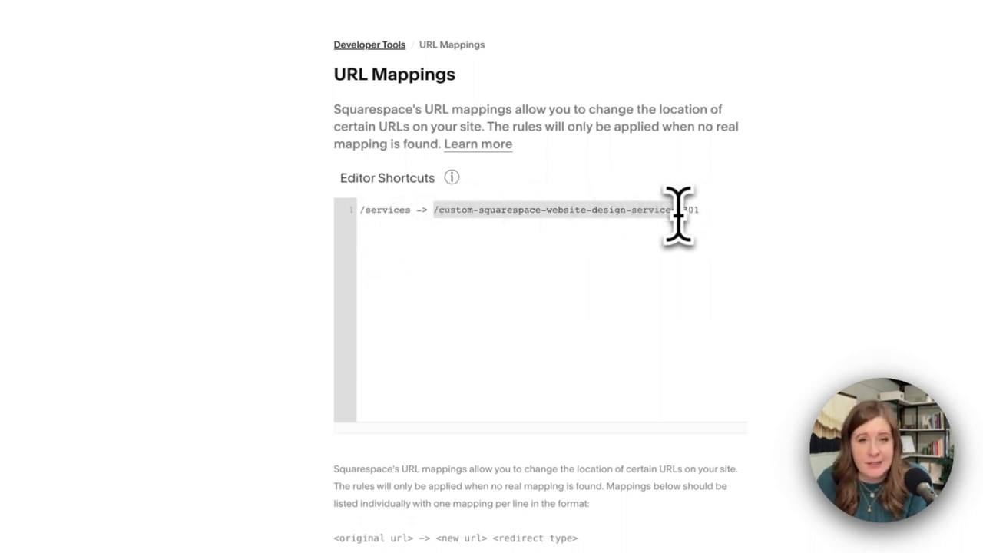
pyautogui.click(442, 216)
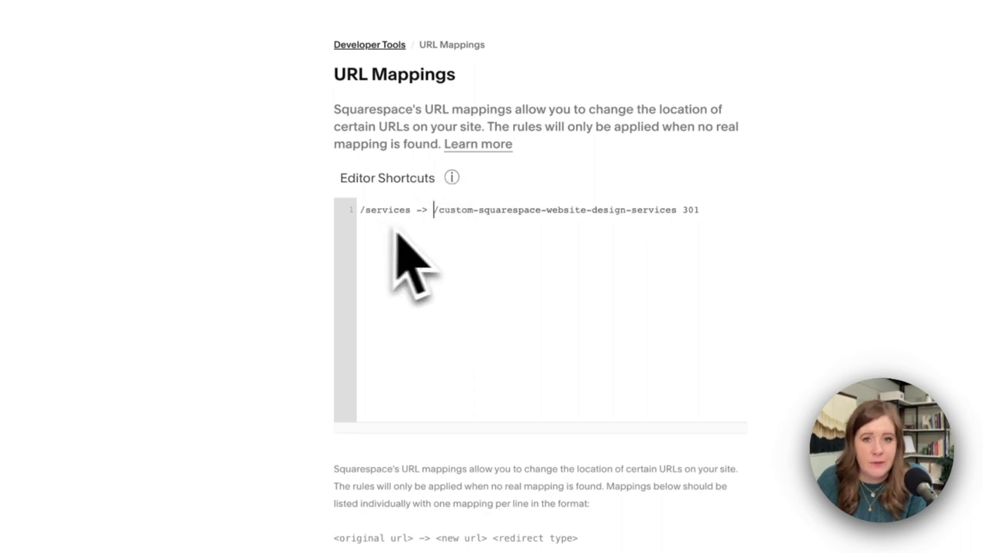
pyautogui.click(708, 210)
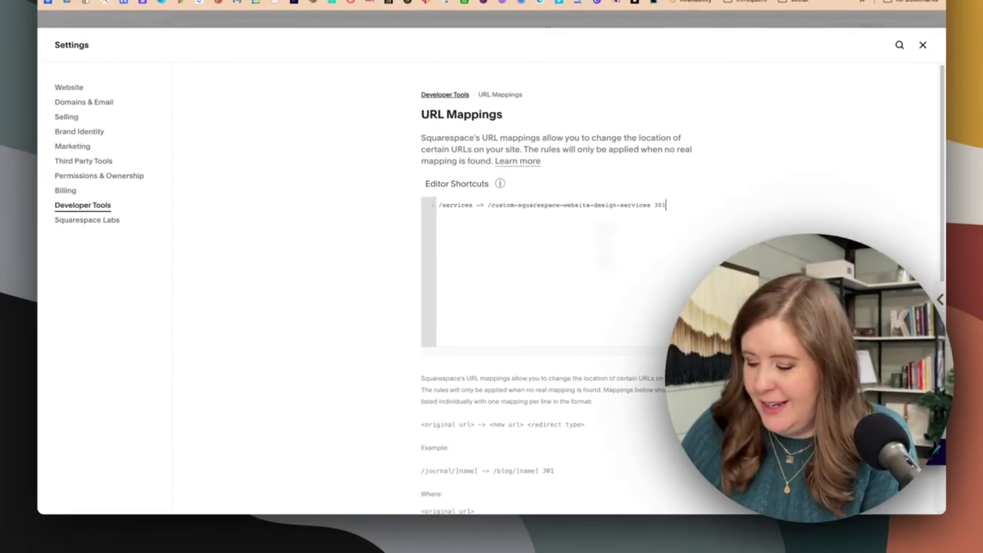
pyautogui.press('Return')
pyautogui.press('Return')
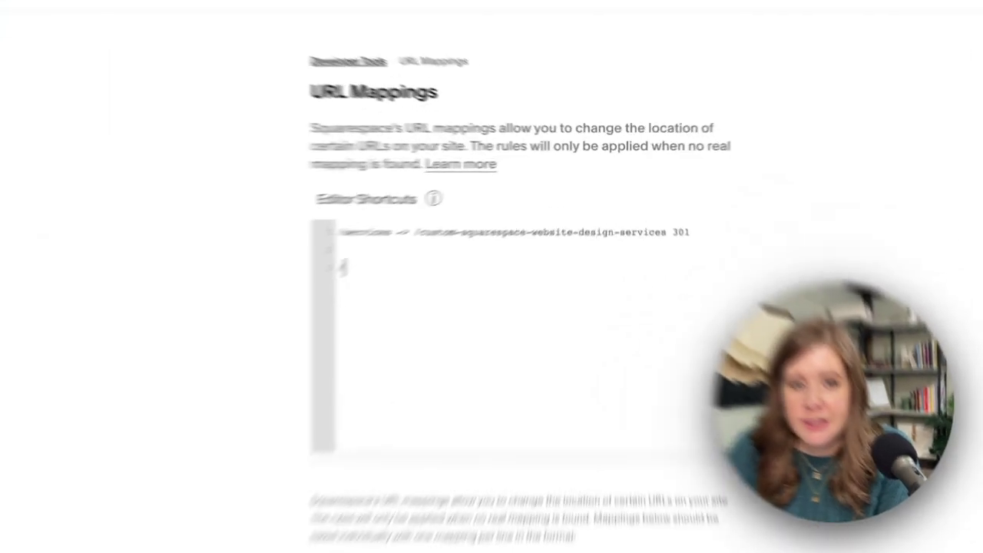
pyautogui.write('/seospace ->')
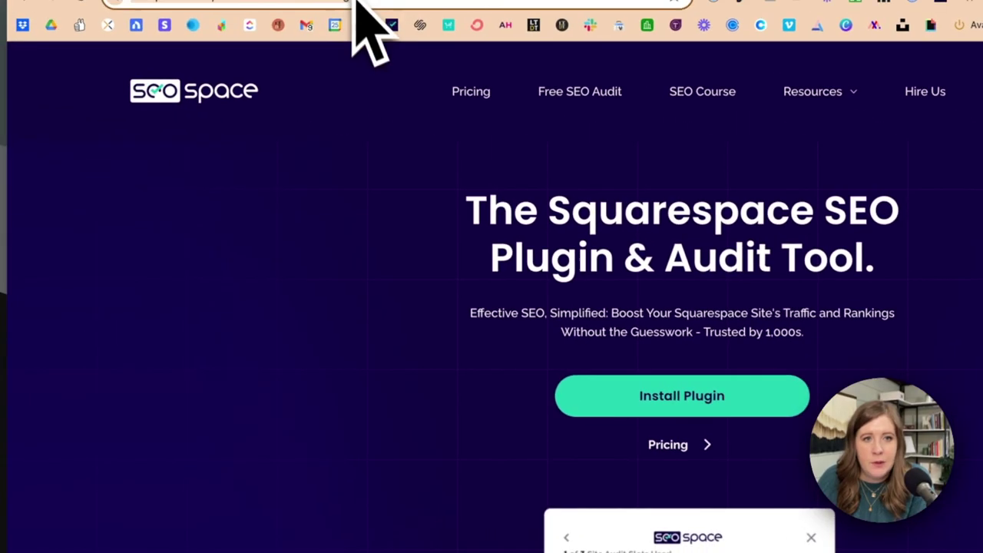
pyautogui.press('super+c')
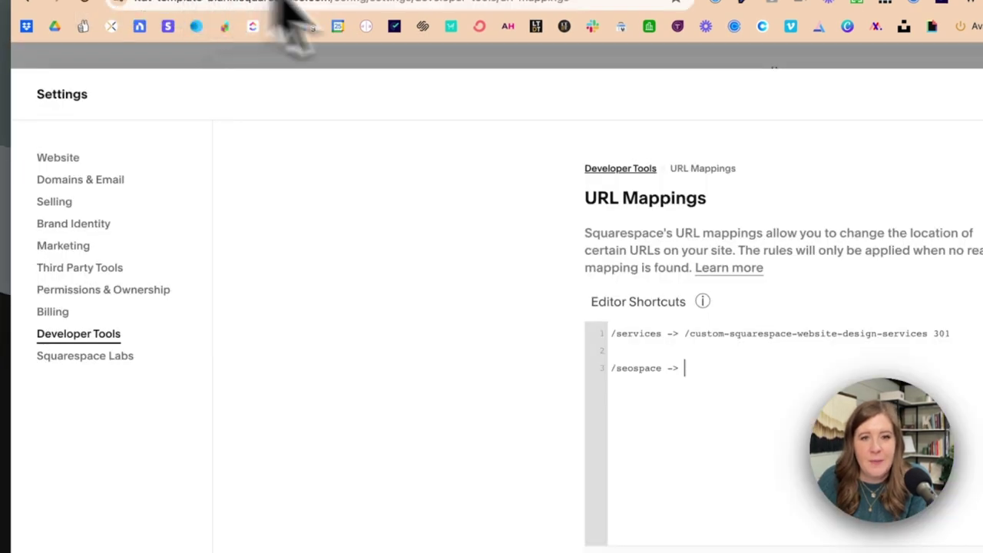
pyautogui.press('super+v')
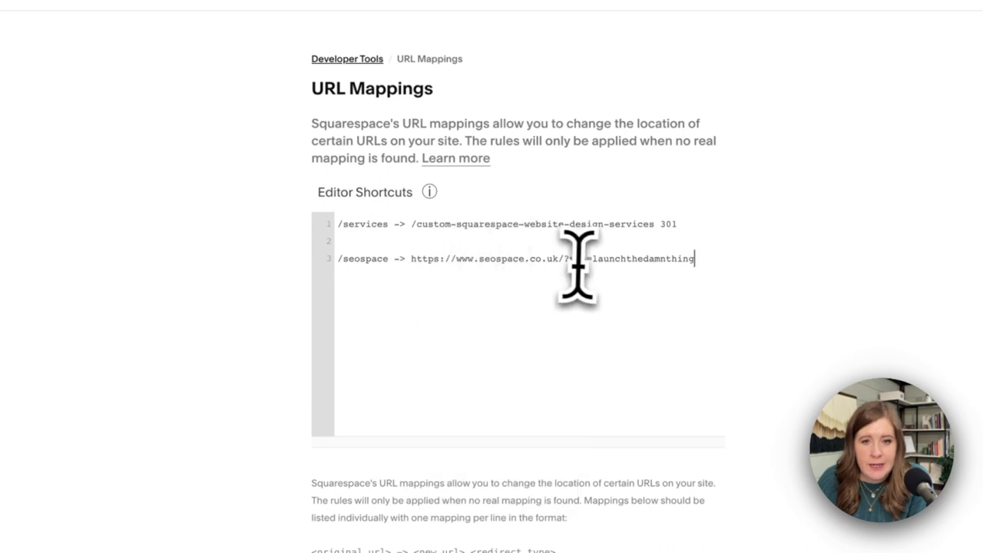
pyautogui.moveTo(566, 261); pyautogui.dragTo(694, 256)
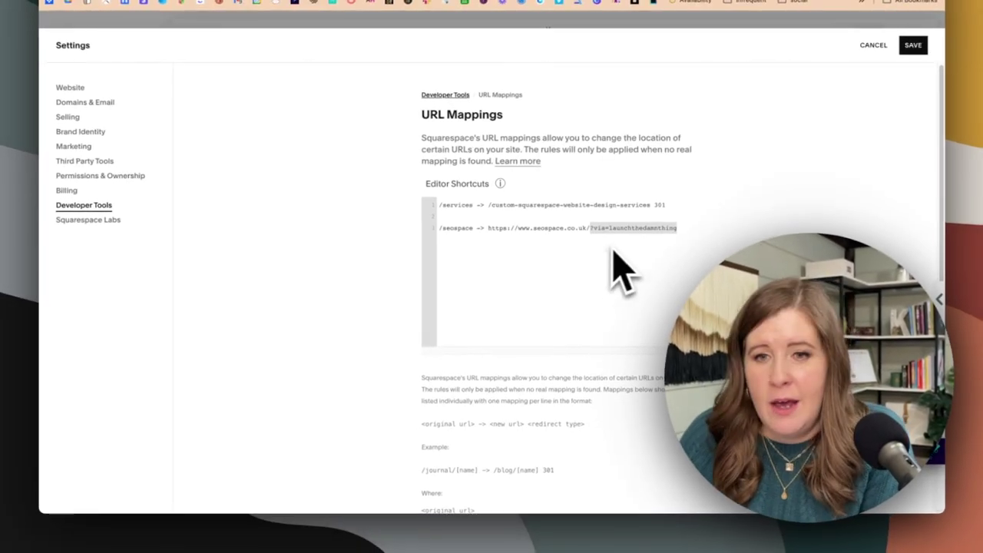
pyautogui.click(680, 227)
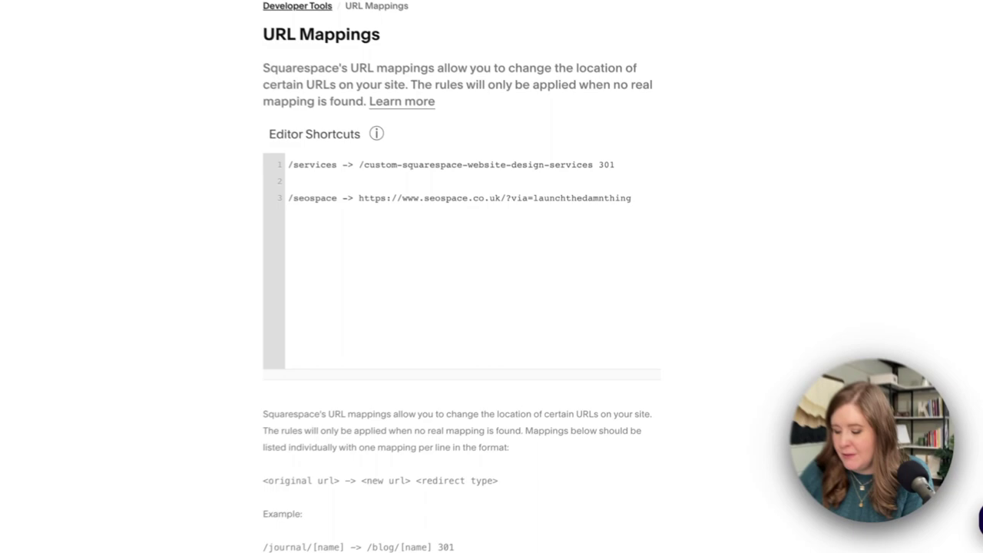
pyautogui.write('301')
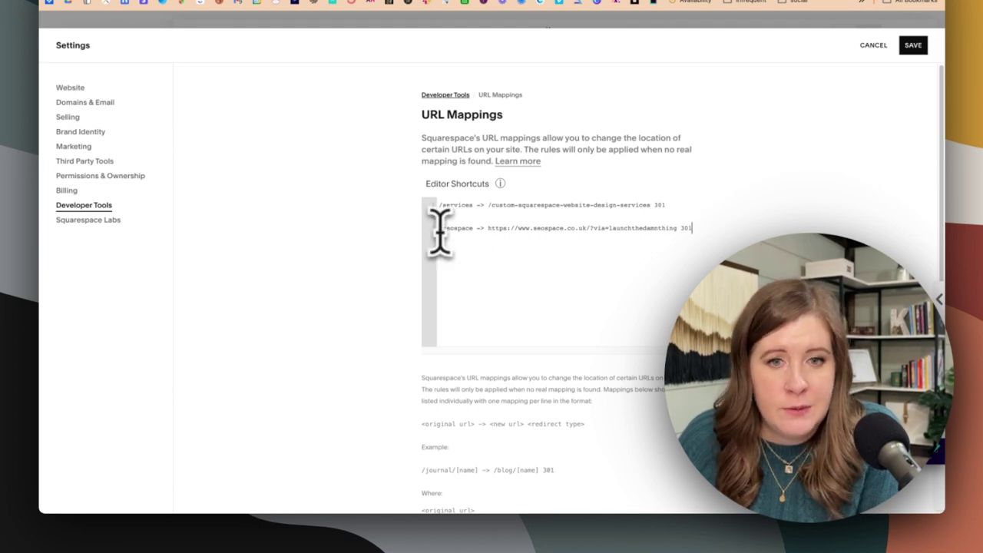
pyautogui.moveTo(489, 228); pyautogui.dragTo(674, 229)
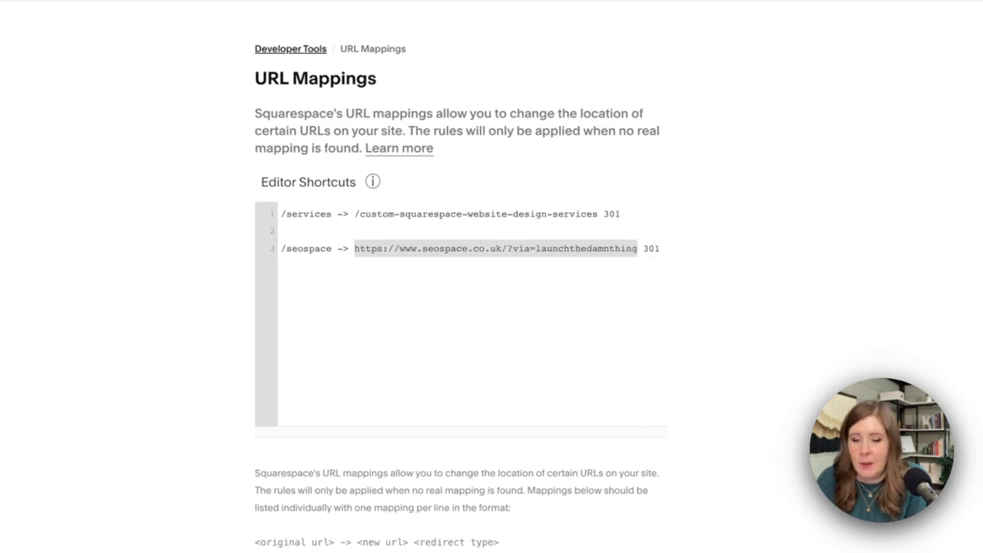
pyautogui.click(644, 248)
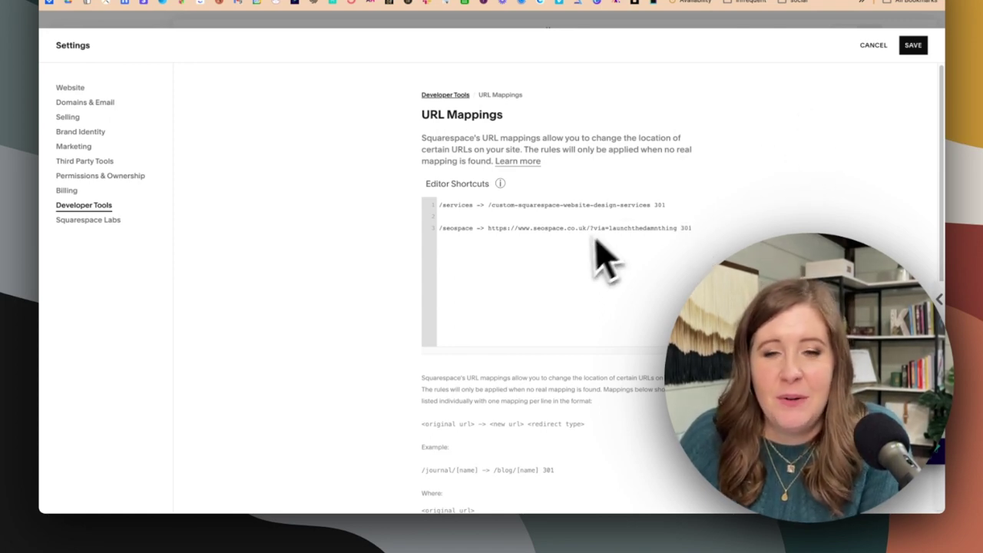
# Save the URL mappings and go to the Website > Site Availability settings
pyautogui.click(911, 48)
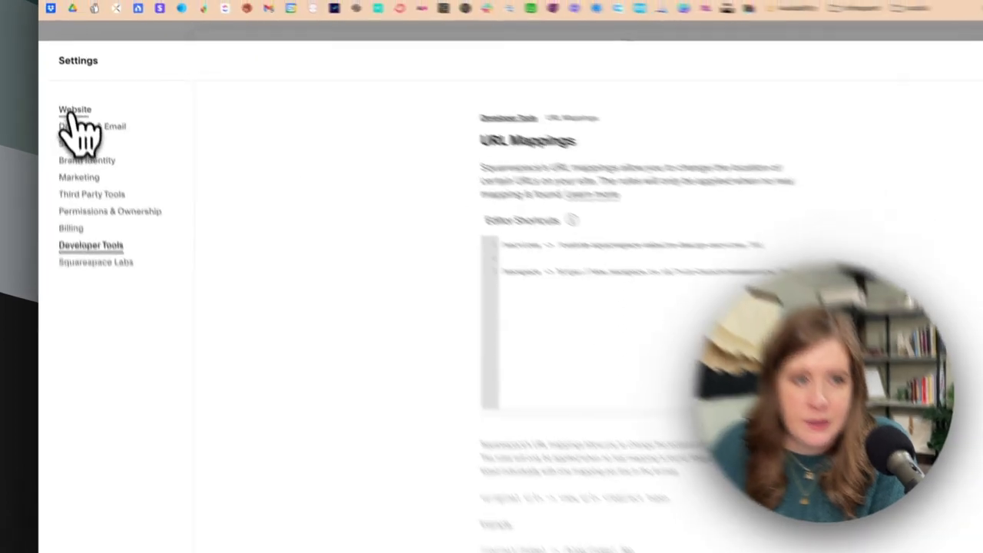
pyautogui.click(70, 87)
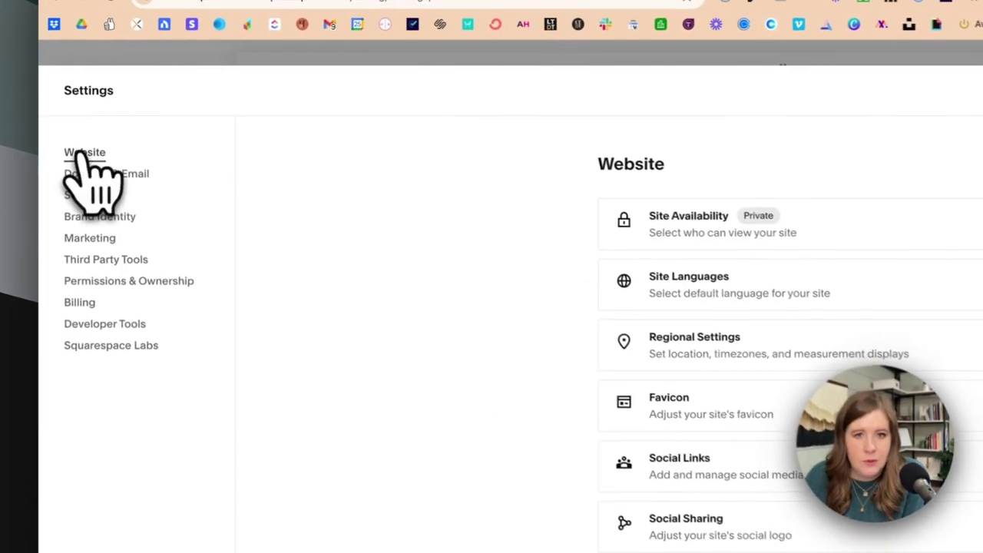
pyautogui.click(662, 218)
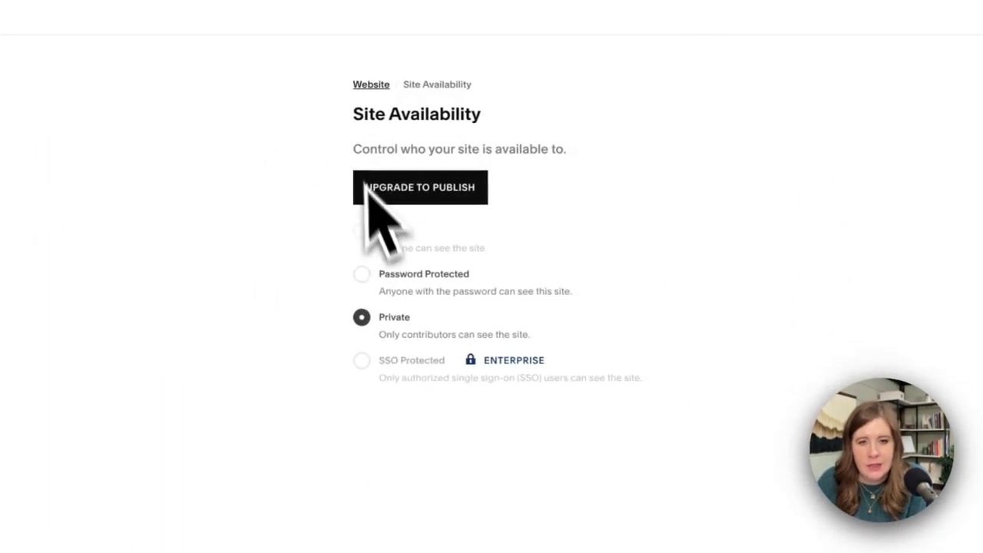
# Make the site Password Protected with a site password, save, and close Settings
pyautogui.click(375, 273)
pyautogui.click(411, 325)
pyautogui.write('•••')
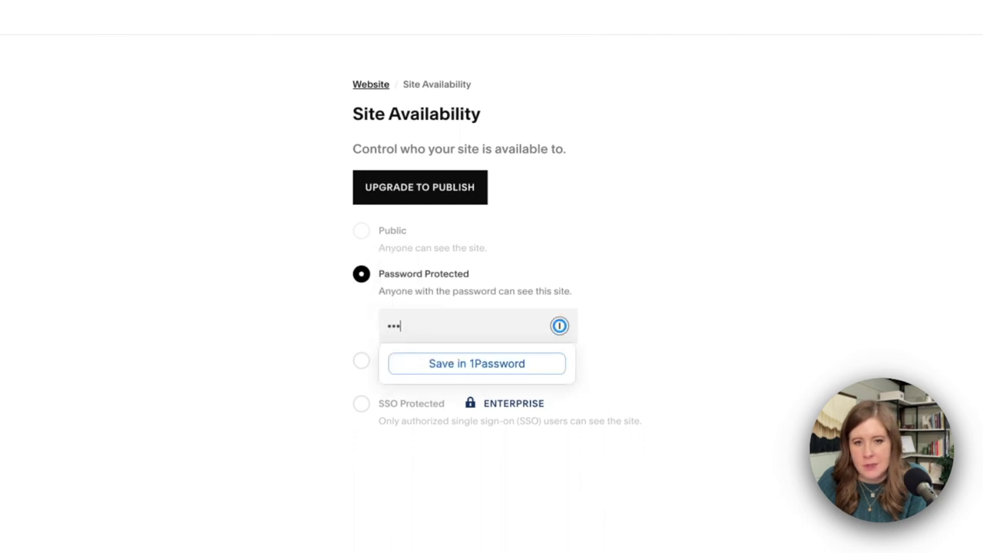
pyautogui.write('••')
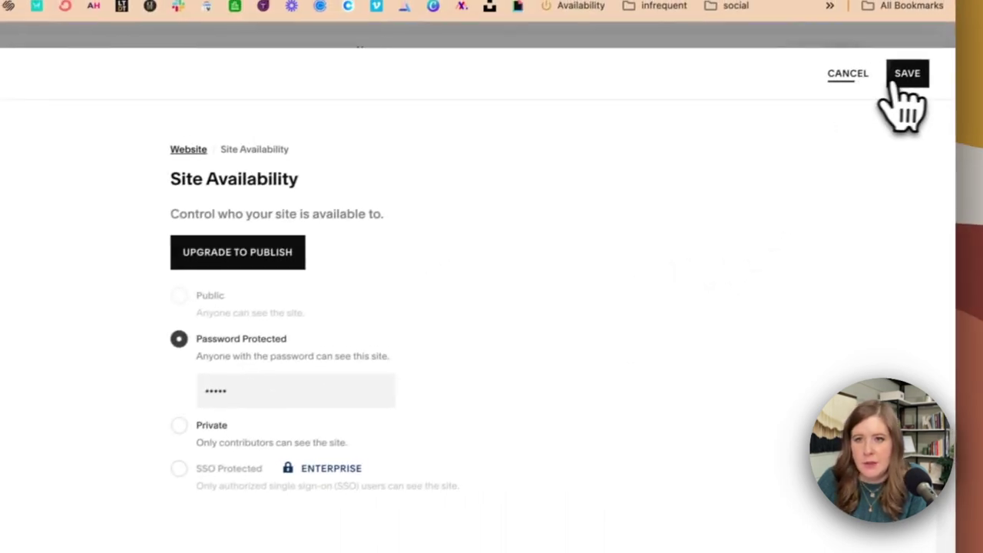
pyautogui.click(905, 74)
pyautogui.click(911, 76)
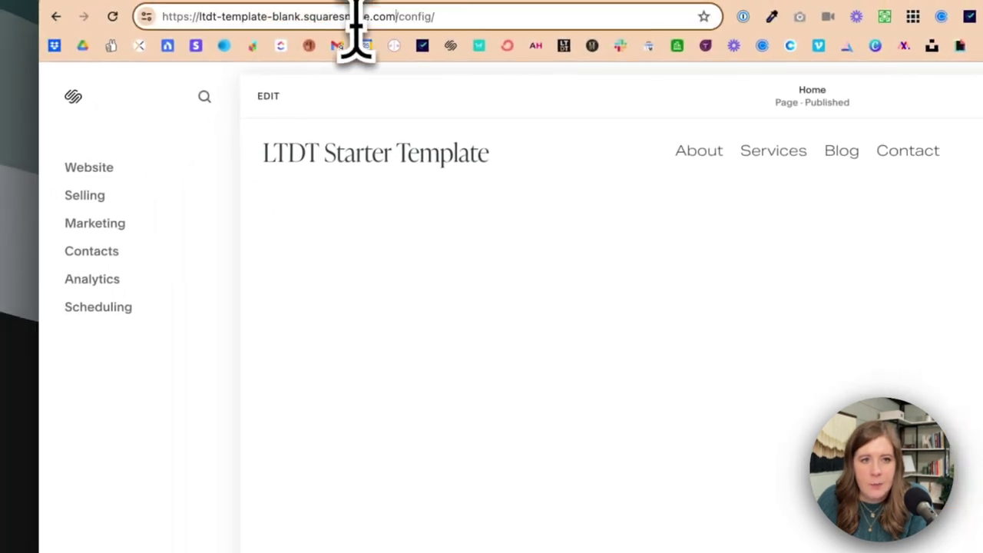
# Load the site's address in a new tab with the ?=noredirect parameter
pyautogui.press('super+c')
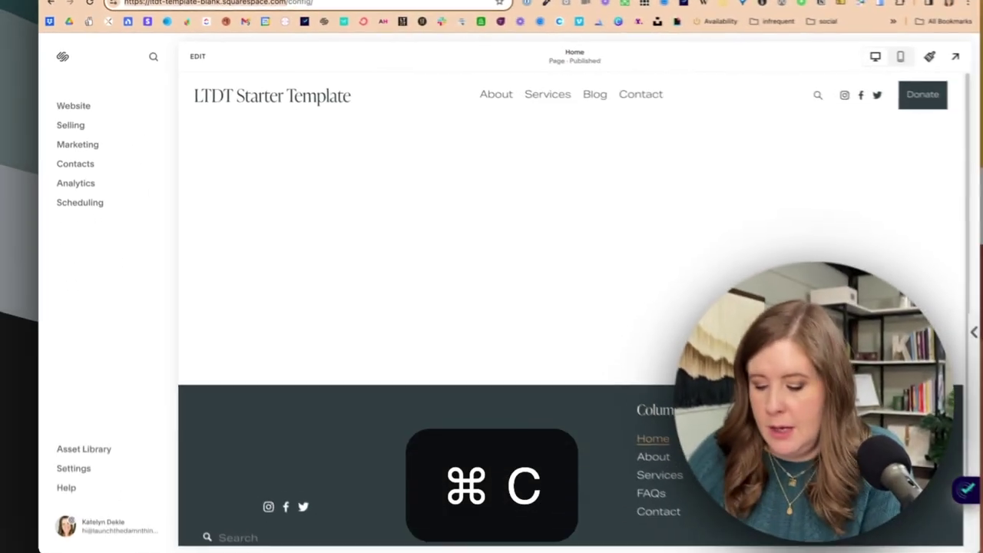
pyautogui.press('super+t')
pyautogui.press('super+v')
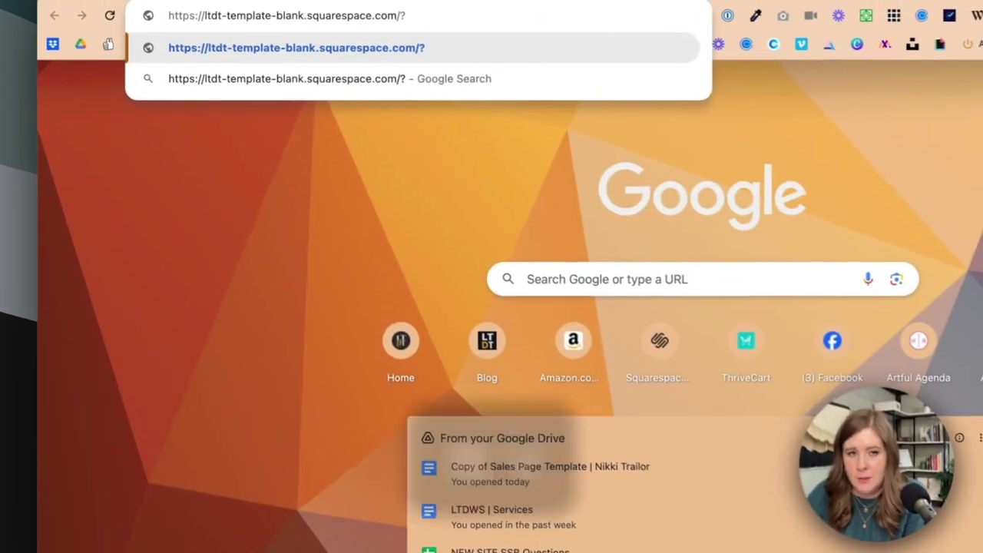
pyautogui.write('=noredirect')
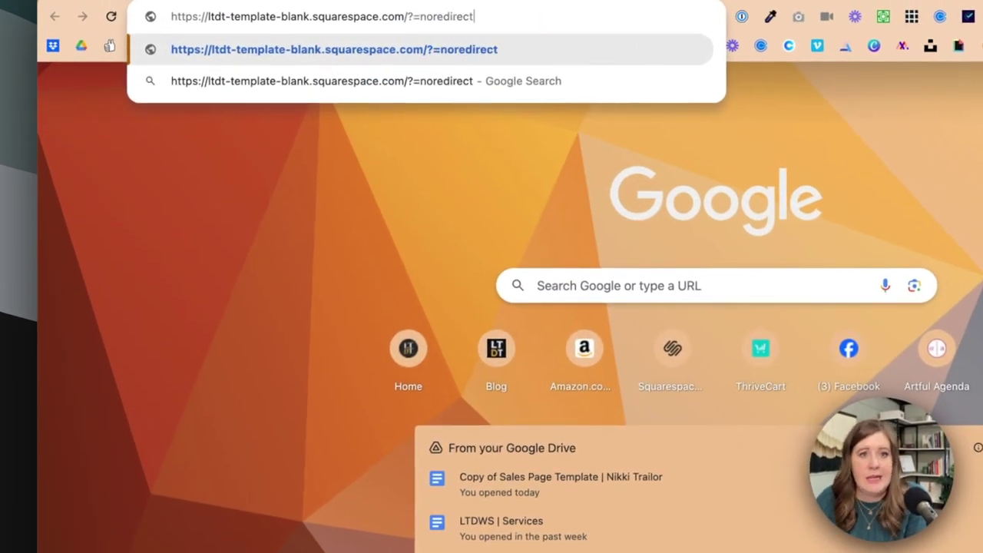
pyautogui.press('Return')
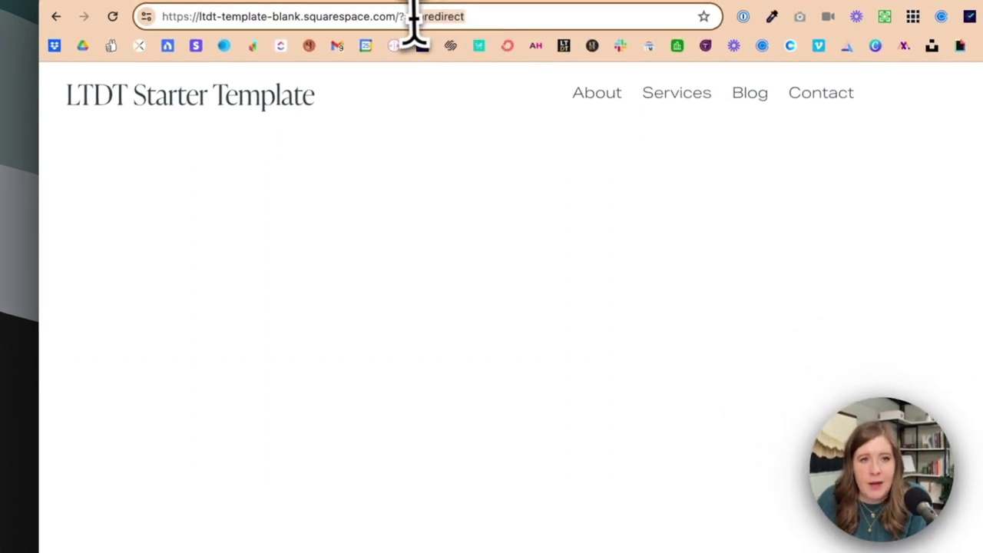
# Confirm /seospace redirects to the SEO Space website, then return to the Squarespace tab
pyautogui.write('seospac')
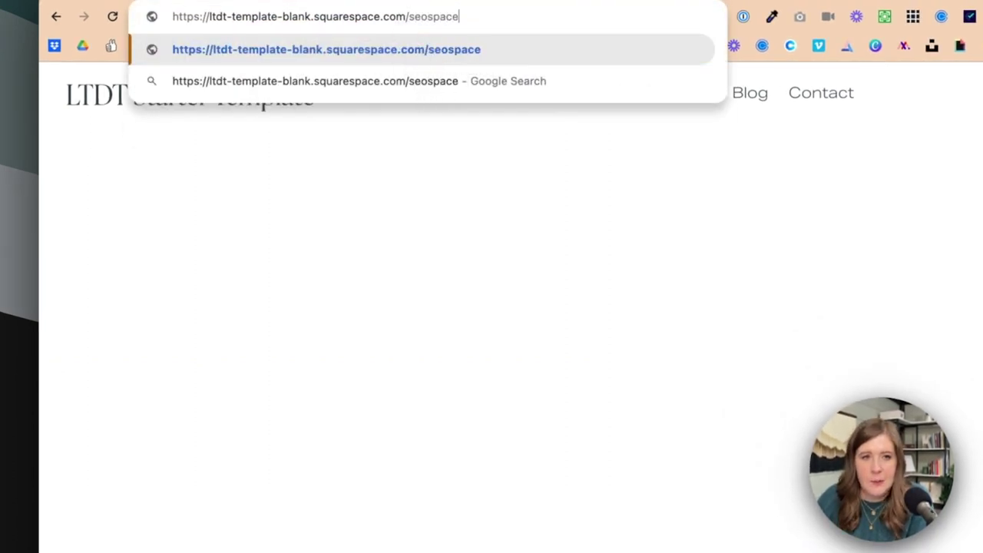
pyautogui.press('Return')
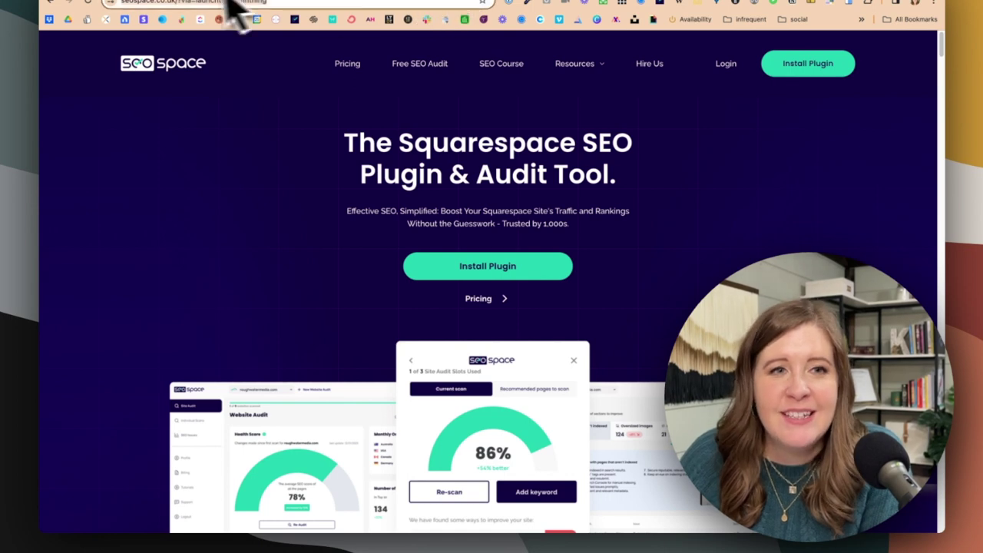
pyautogui.click(182, 6)
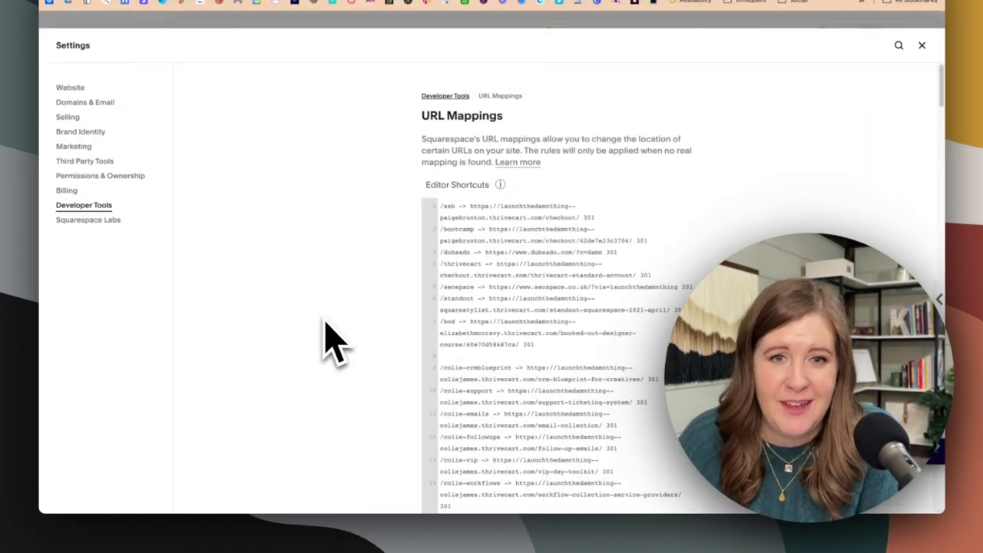
# Scroll to the end of the 189-line mappings list and highlight lines 180–189
pyautogui.scroll(-15, 538, 340)
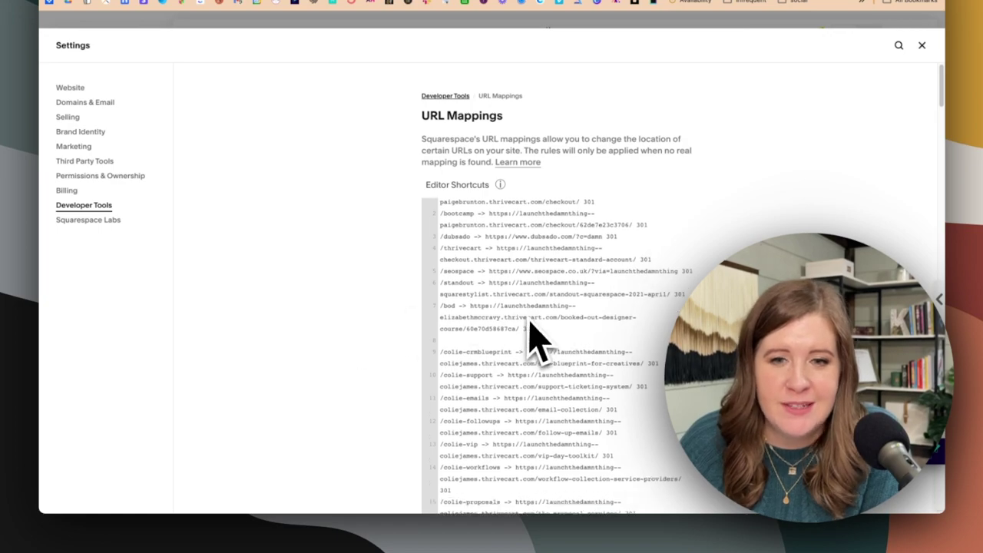
pyautogui.scroll(-20, 558, 288)
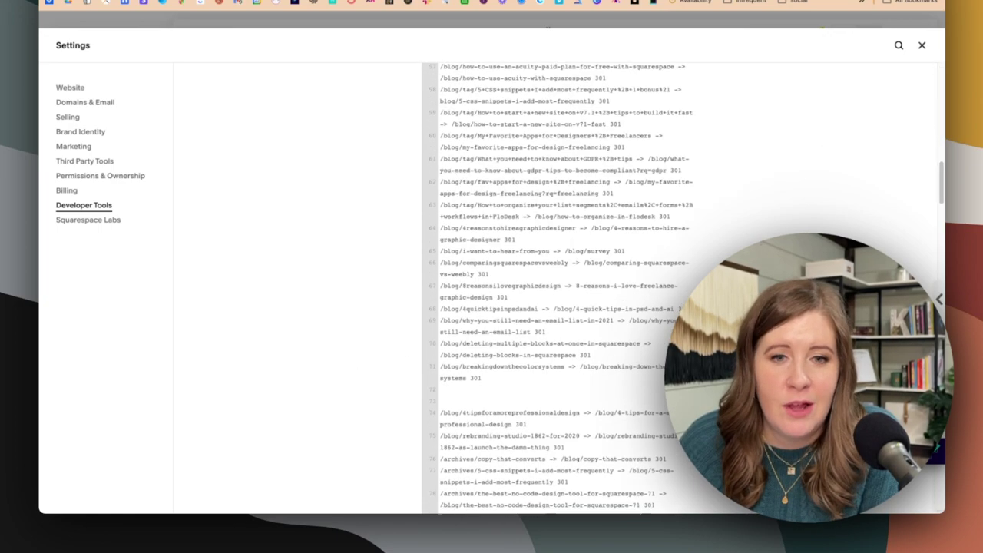
pyautogui.scroll(-20, 557, 288)
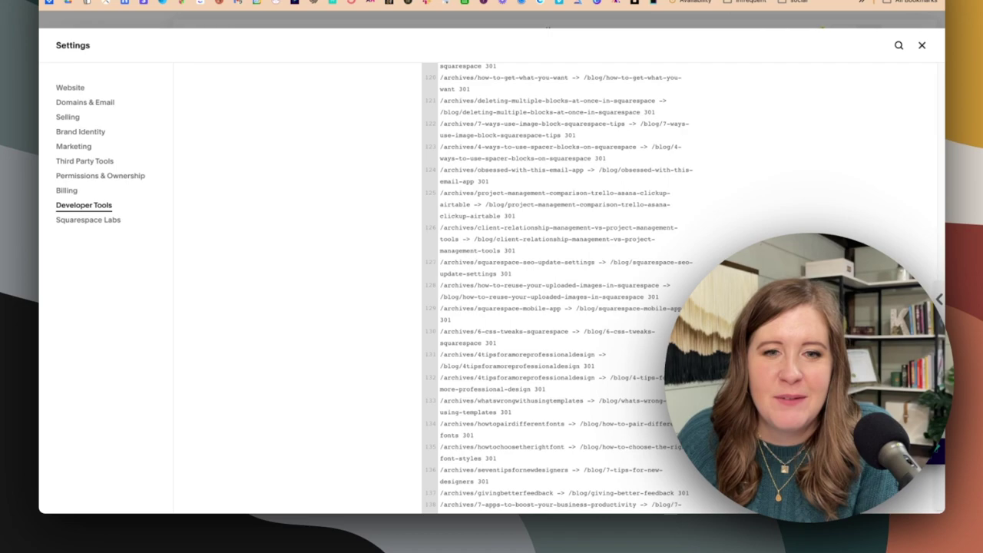
pyautogui.scroll(-10, 543, 326)
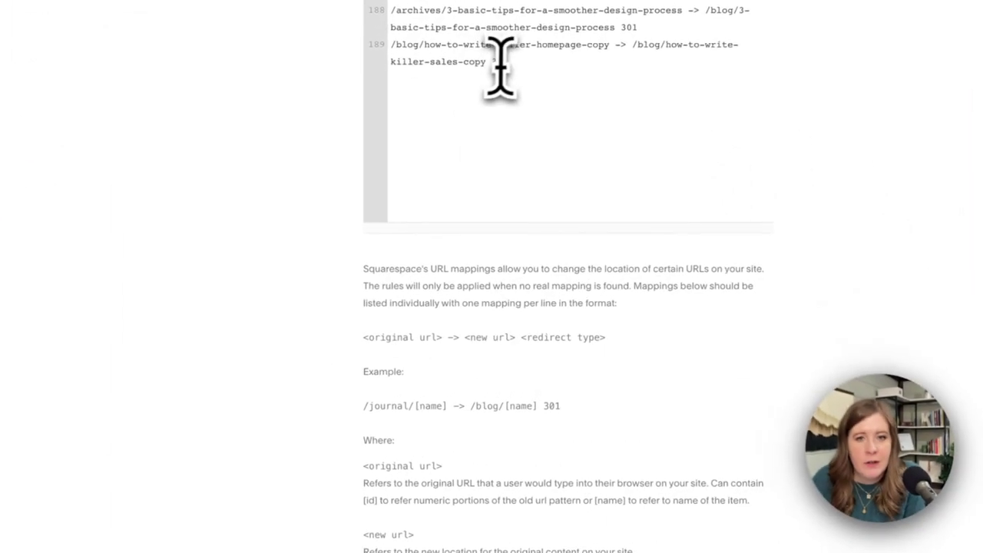
pyautogui.click(445, 188)
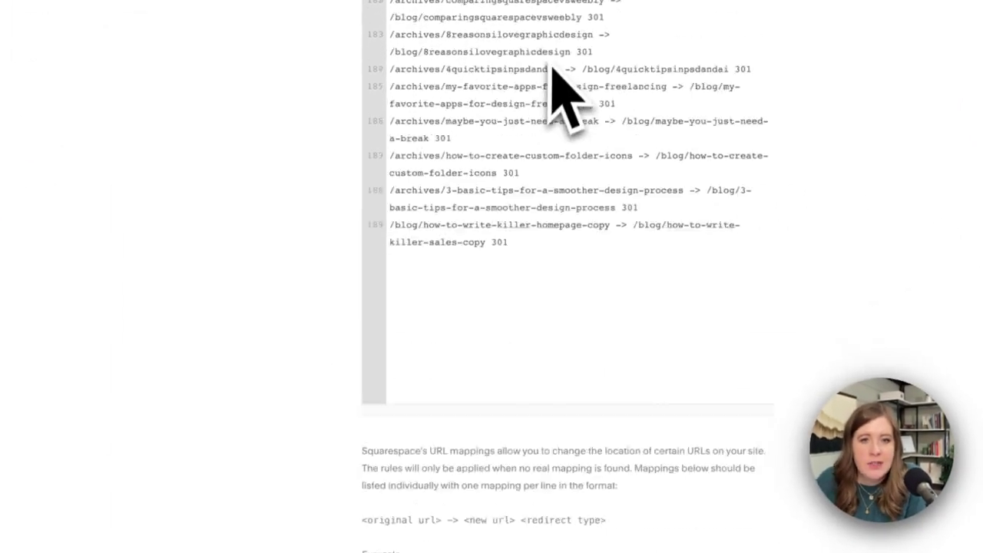
pyautogui.moveTo(564, 457); pyautogui.dragTo(413, 116)
pyautogui.click(428, 122)
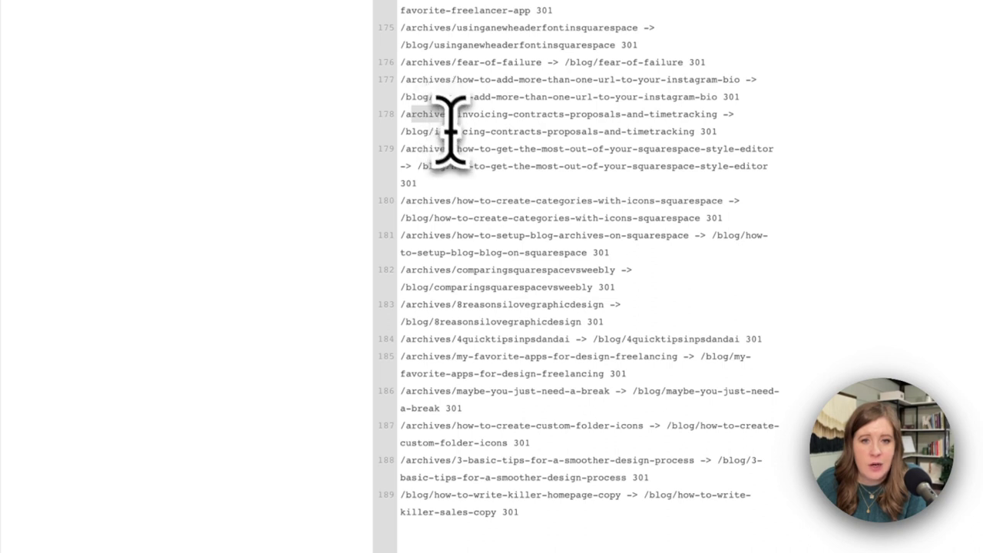
# Point out the /archives/ prefix and the old post slug on line 184
pyautogui.click(483, 182)
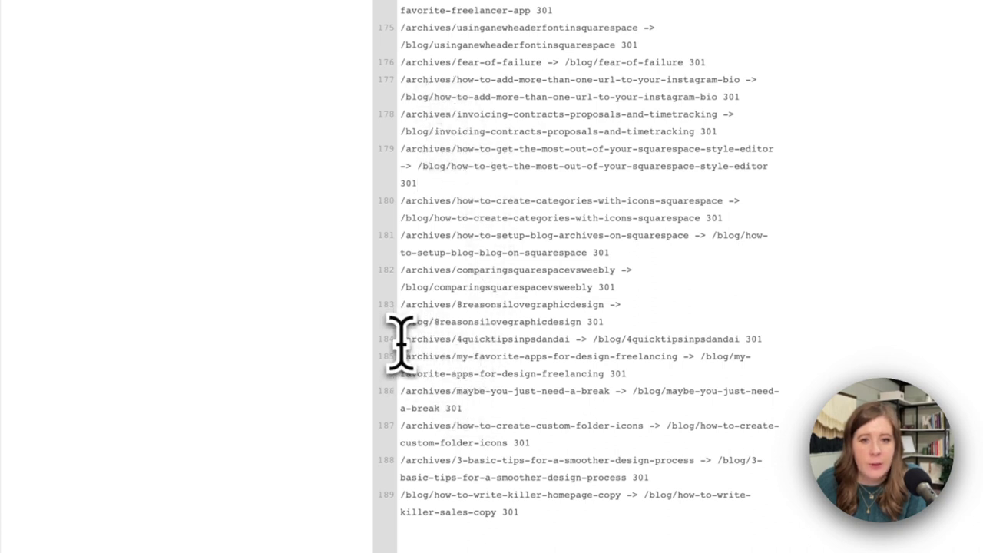
pyautogui.moveTo(400, 340); pyautogui.dragTo(563, 340)
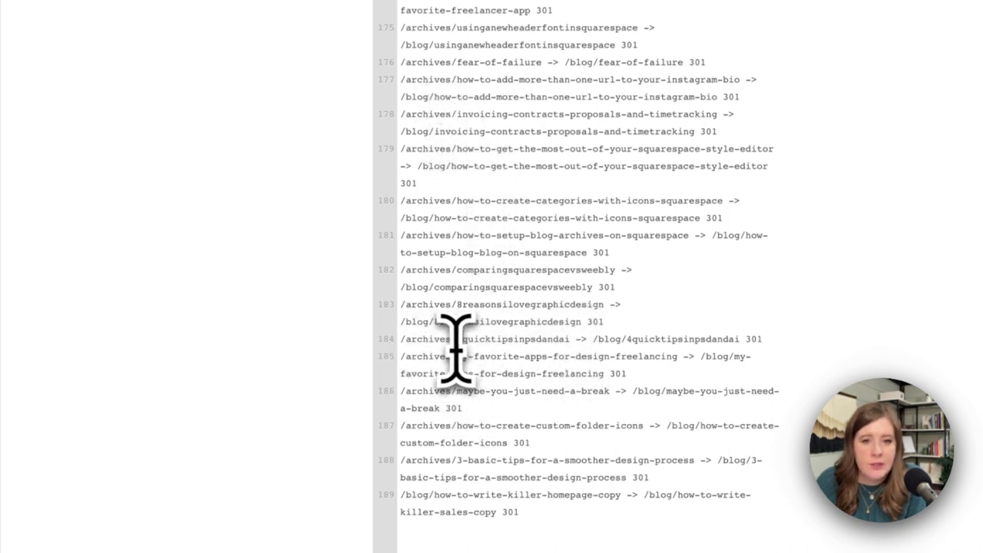
pyautogui.moveTo(456, 339); pyautogui.dragTo(546, 338)
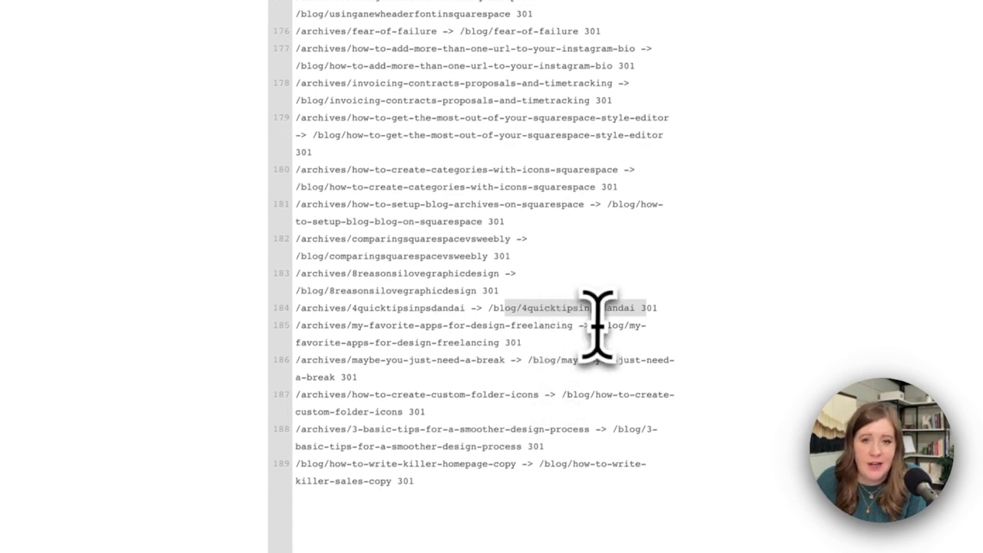
pyautogui.scroll(10, 500, 279)
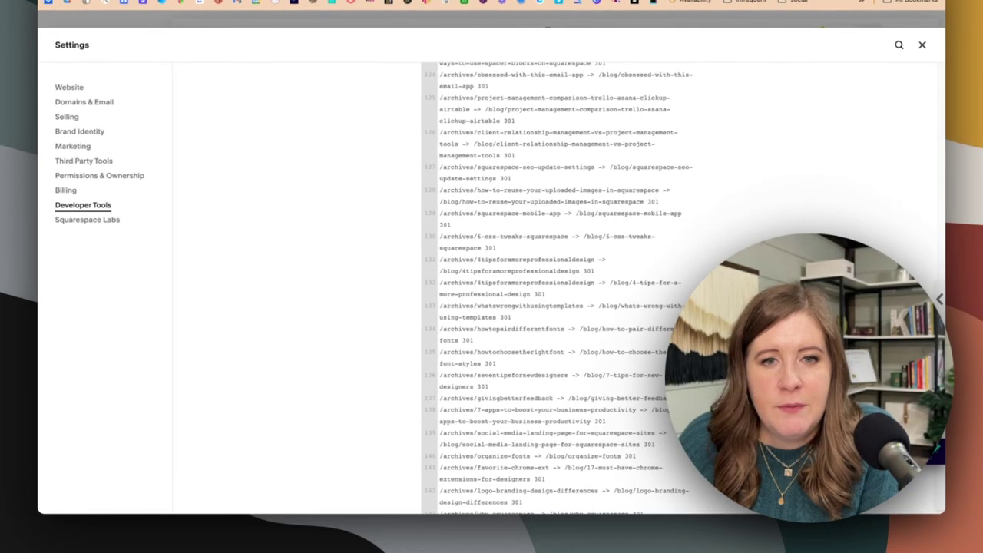
pyautogui.scroll(8, 500, 279)
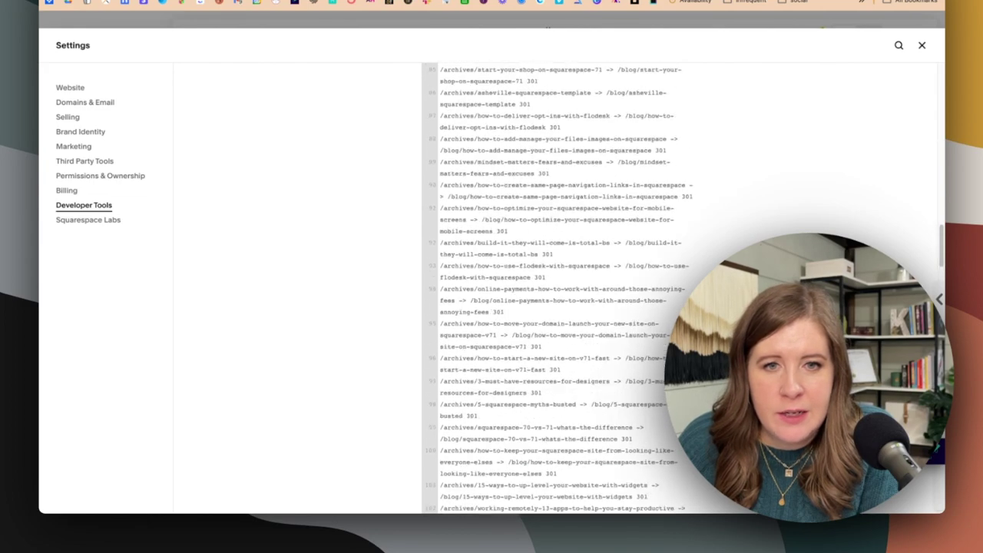
pyautogui.scroll(6, 500, 278)
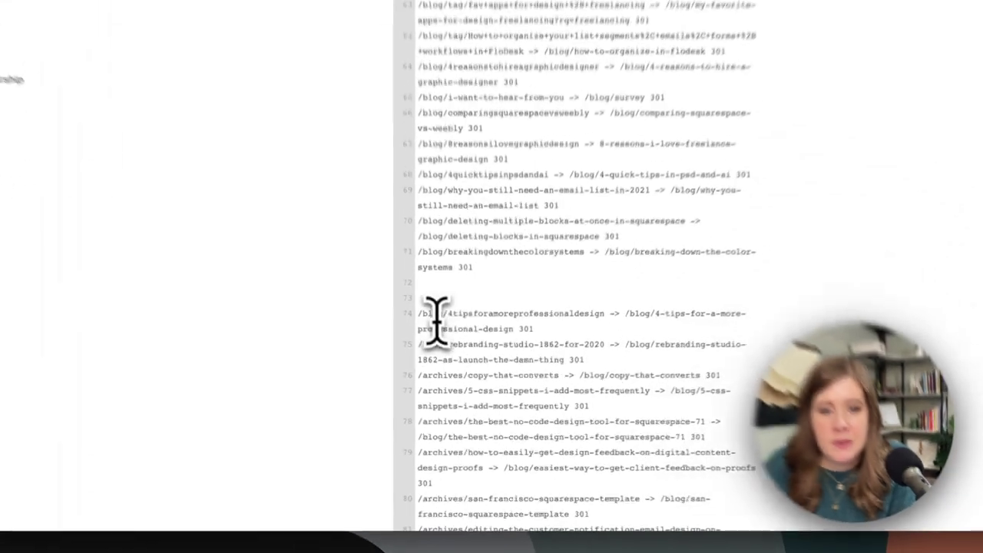
pyautogui.moveTo(442, 352); pyautogui.dragTo(533, 477)
pyautogui.click(517, 426)
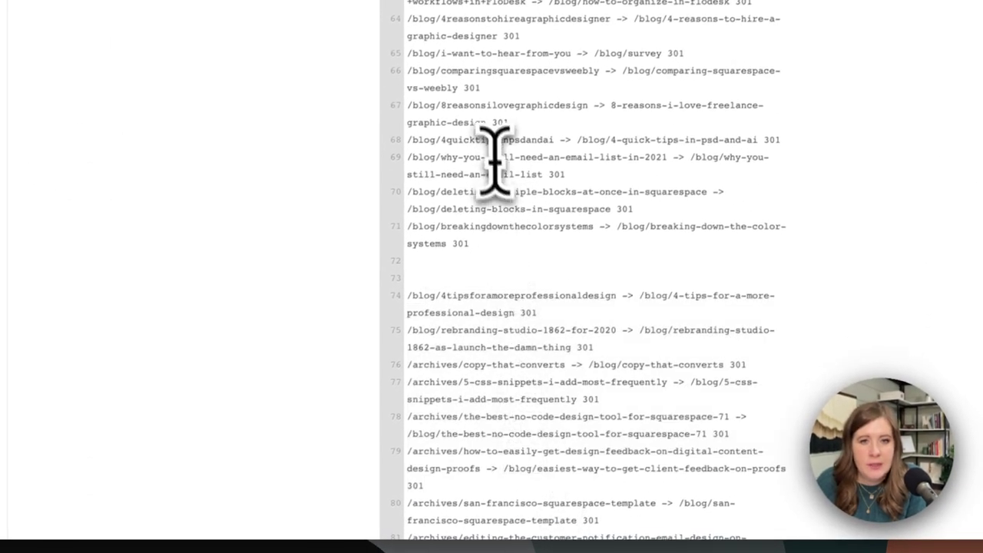
pyautogui.moveTo(484, 244); pyautogui.dragTo(445, 39)
pyautogui.scroll(5, 449, 61)
pyautogui.scroll(4, 449, 62)
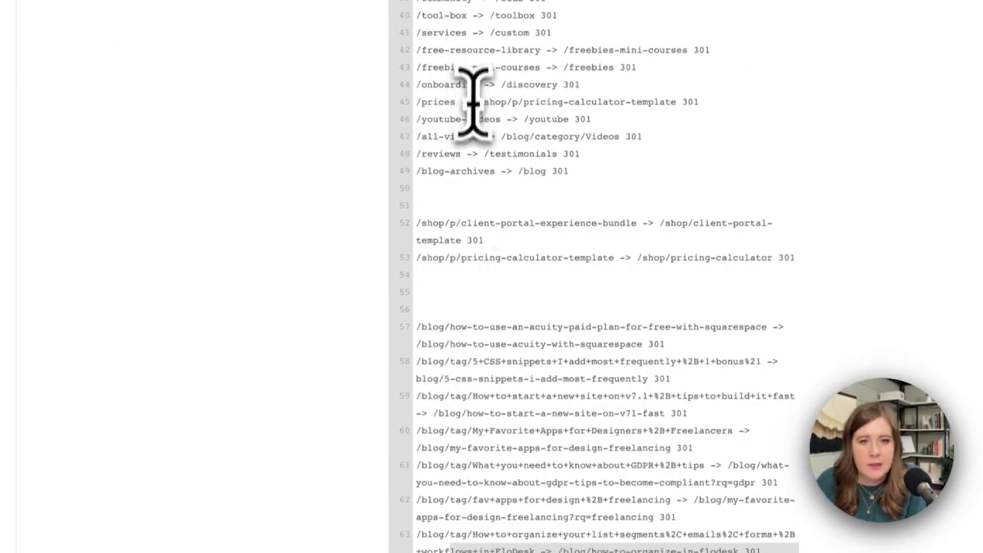
pyautogui.moveTo(456, 223); pyautogui.dragTo(472, 269)
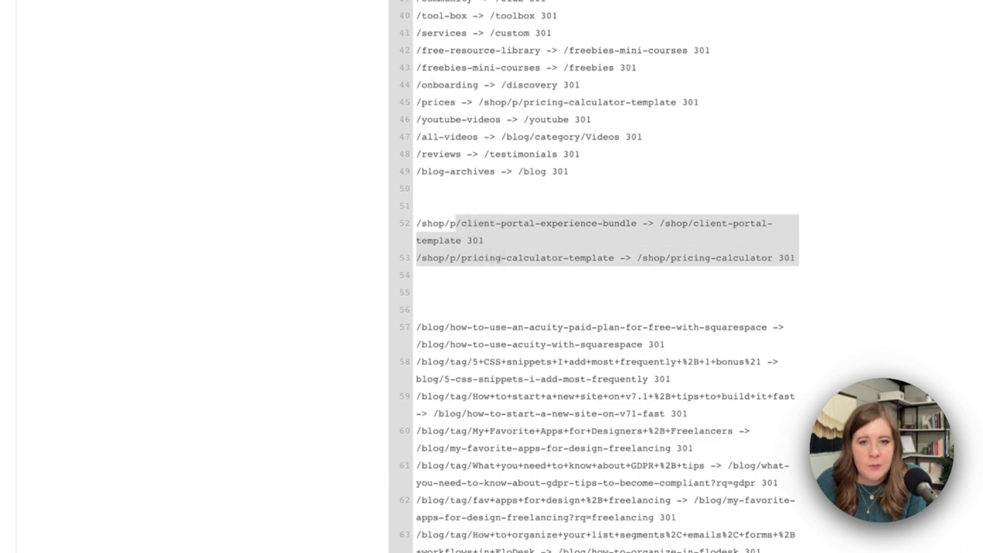
pyautogui.scroll(5, 471, 164)
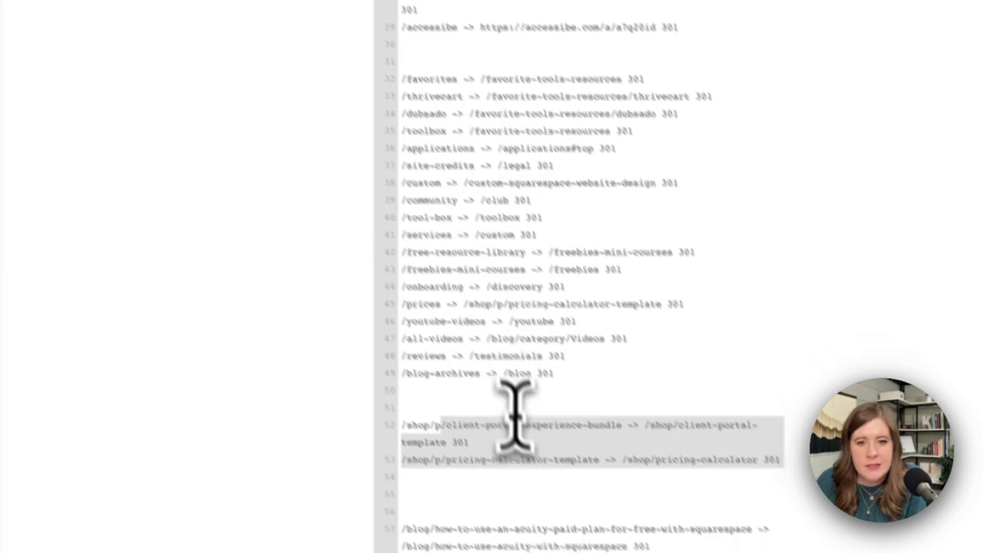
pyautogui.scroll(-3, 449, 351)
pyautogui.moveTo(461, 297); pyautogui.dragTo(397, 296)
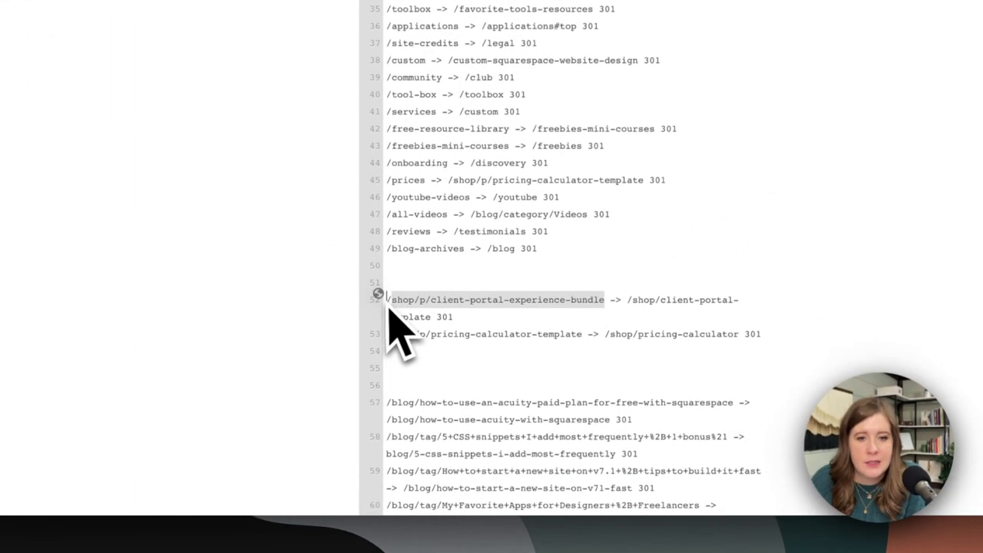
pyautogui.click(389, 299)
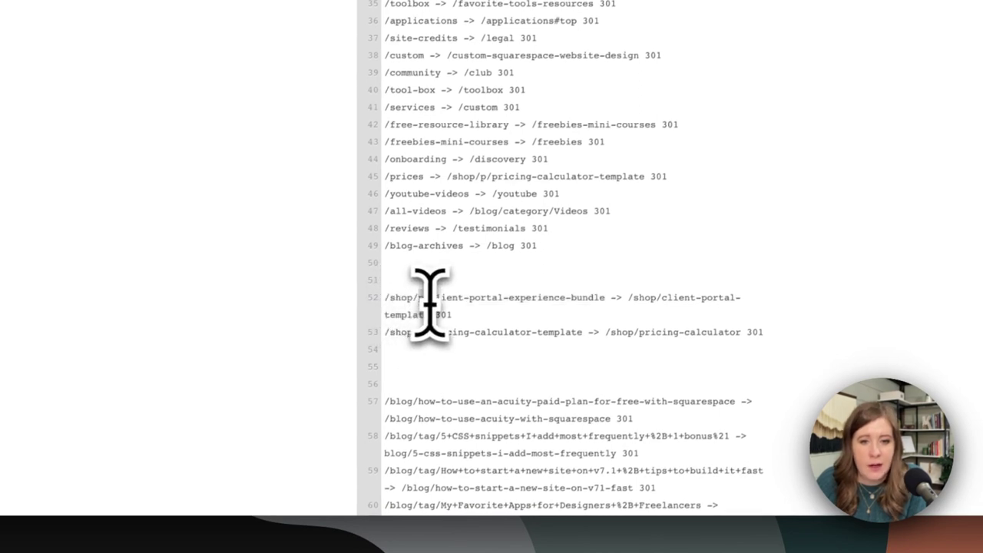
pyautogui.moveTo(433, 299); pyautogui.dragTo(628, 299)
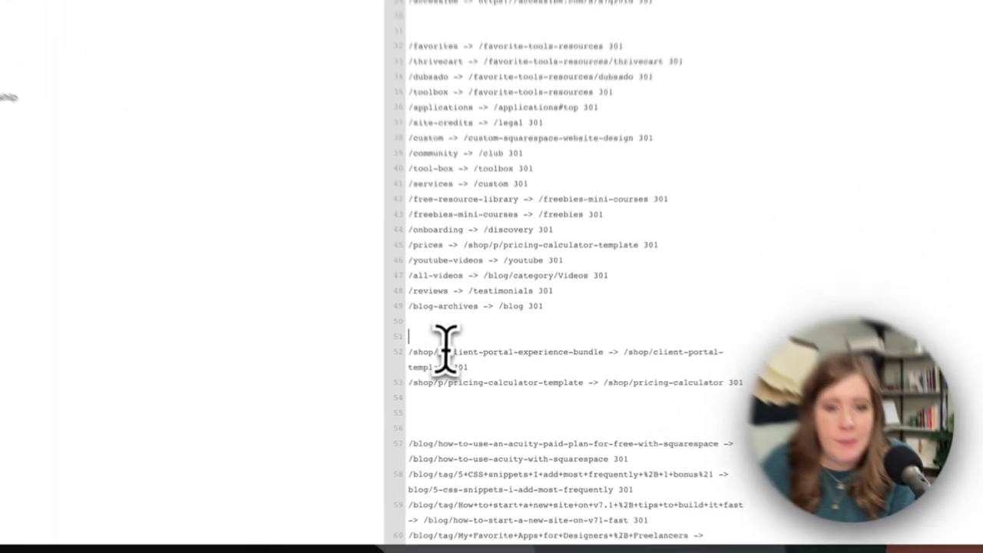
pyautogui.click(461, 358)
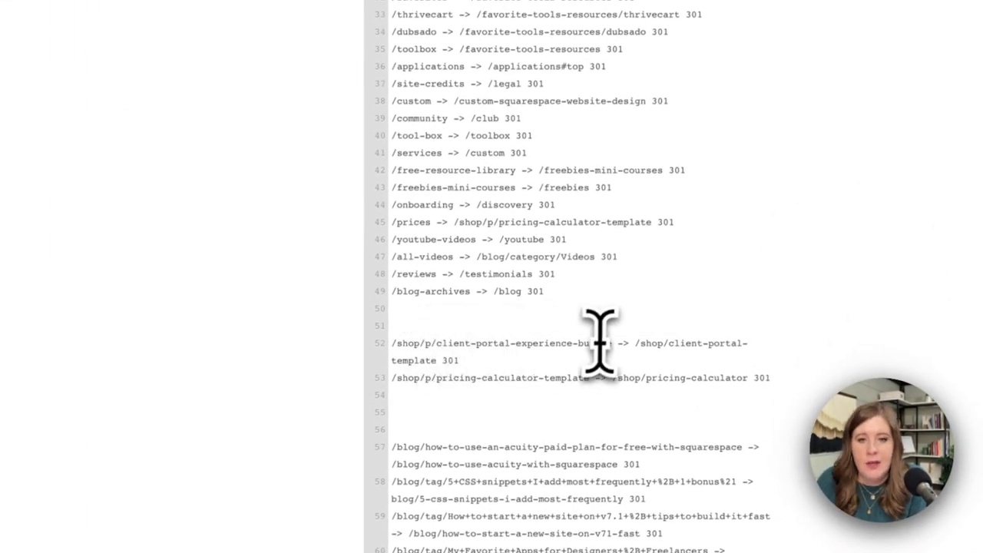
pyautogui.click(599, 342)
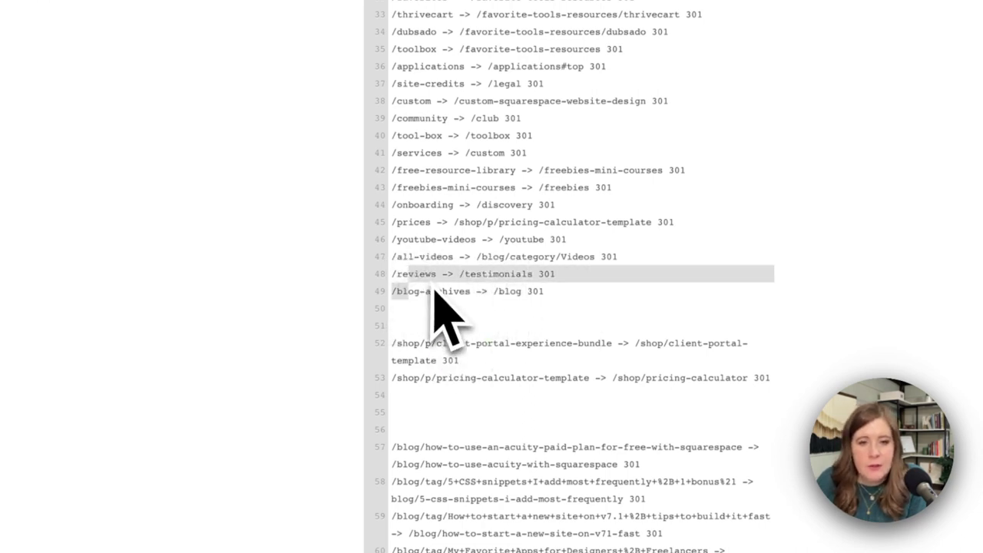
pyautogui.click(494, 275)
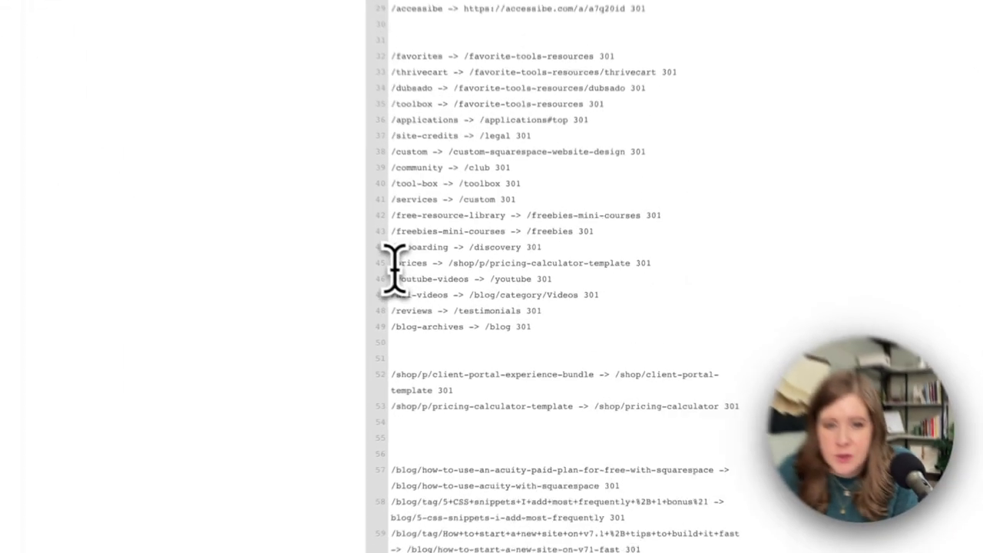
pyautogui.moveTo(443, 287); pyautogui.dragTo(528, 287)
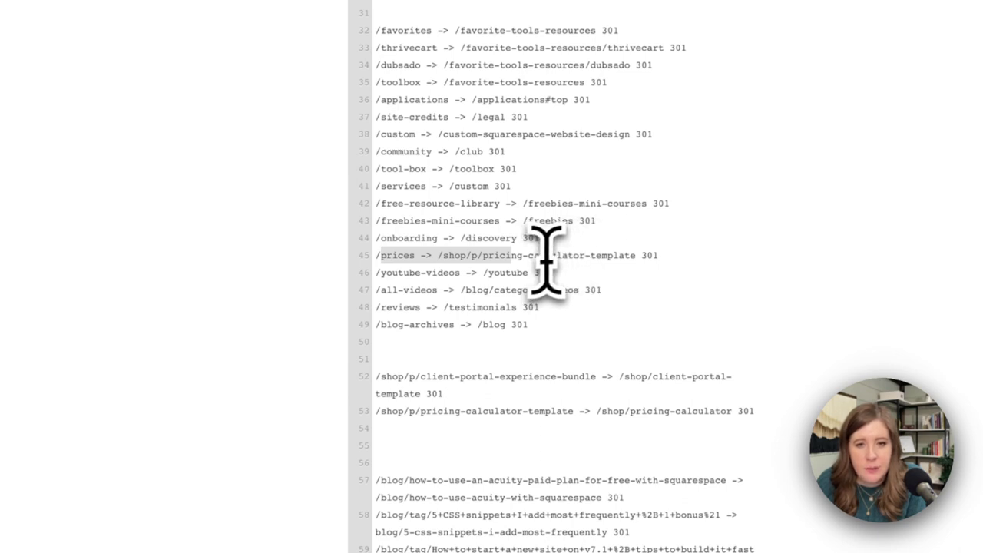
pyautogui.moveTo(376, 255); pyautogui.dragTo(658, 255)
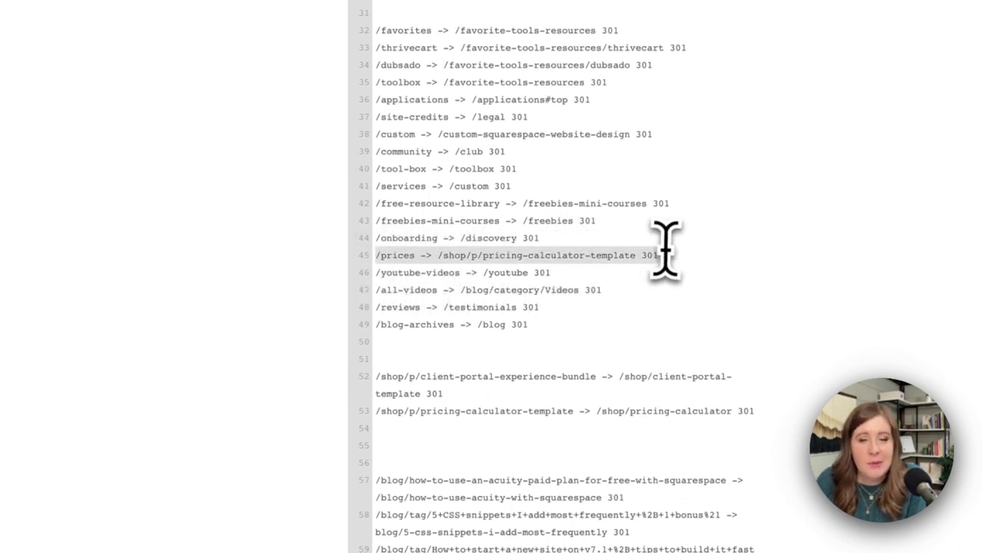
pyautogui.doubleClick(410, 257)
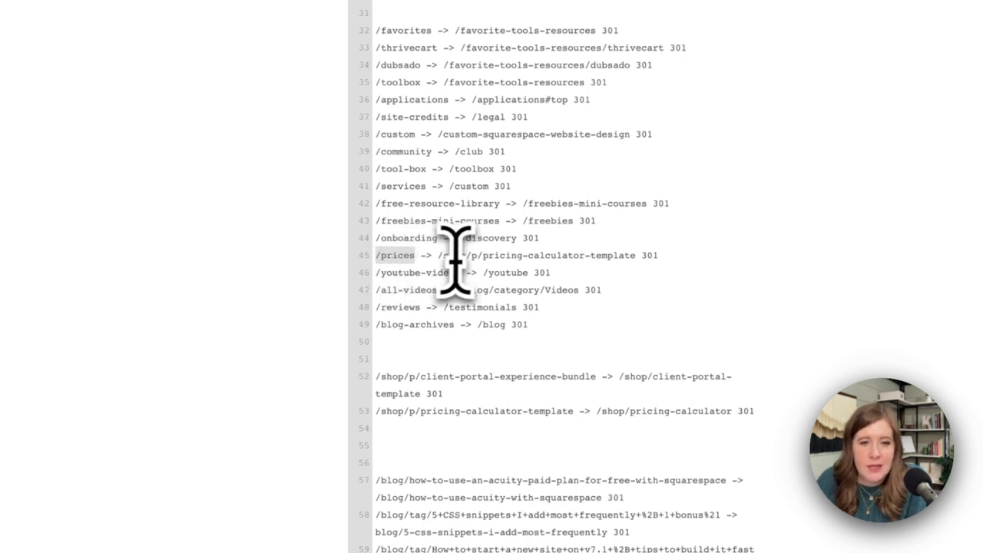
pyautogui.moveTo(443, 257); pyautogui.dragTo(568, 256)
pyautogui.moveTo(505, 258); pyautogui.dragTo(612, 259)
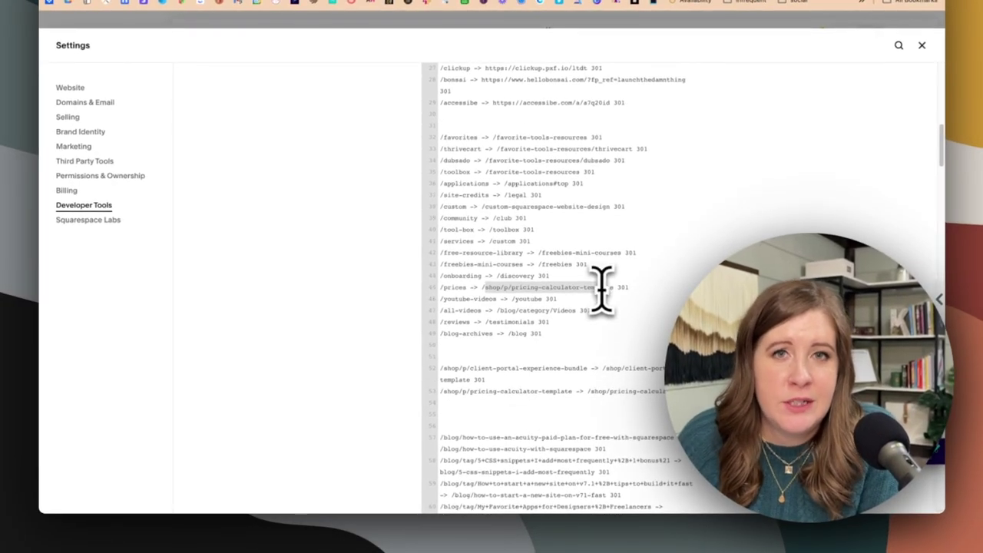
pyautogui.moveTo(601, 288); pyautogui.dragTo(614, 288)
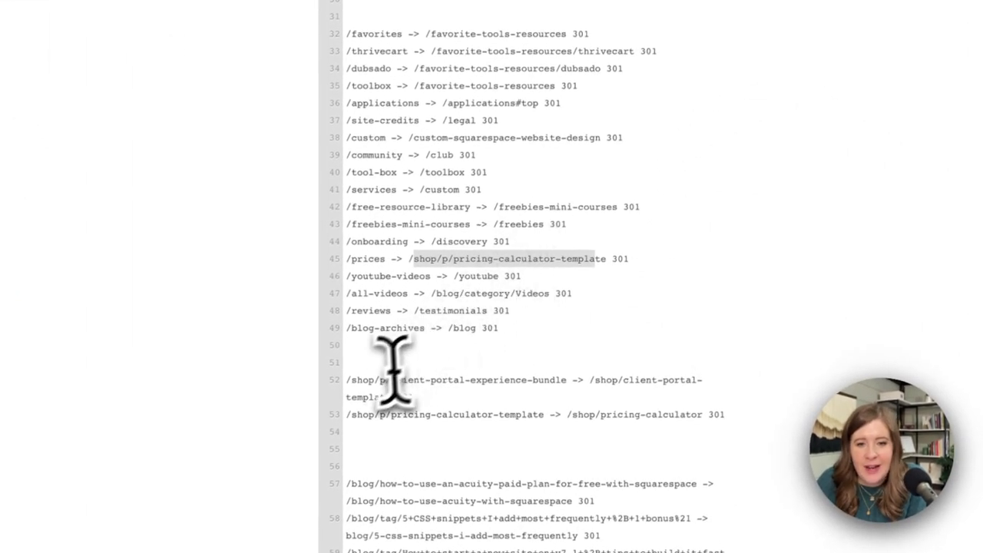
pyautogui.moveTo(390, 357); pyautogui.dragTo(697, 390)
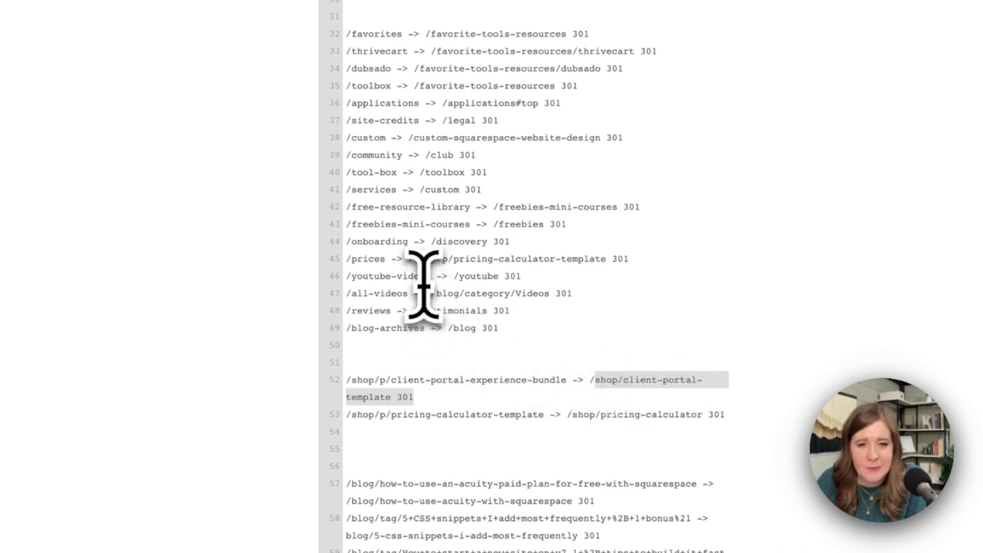
pyautogui.moveTo(347, 154); pyautogui.dragTo(487, 156)
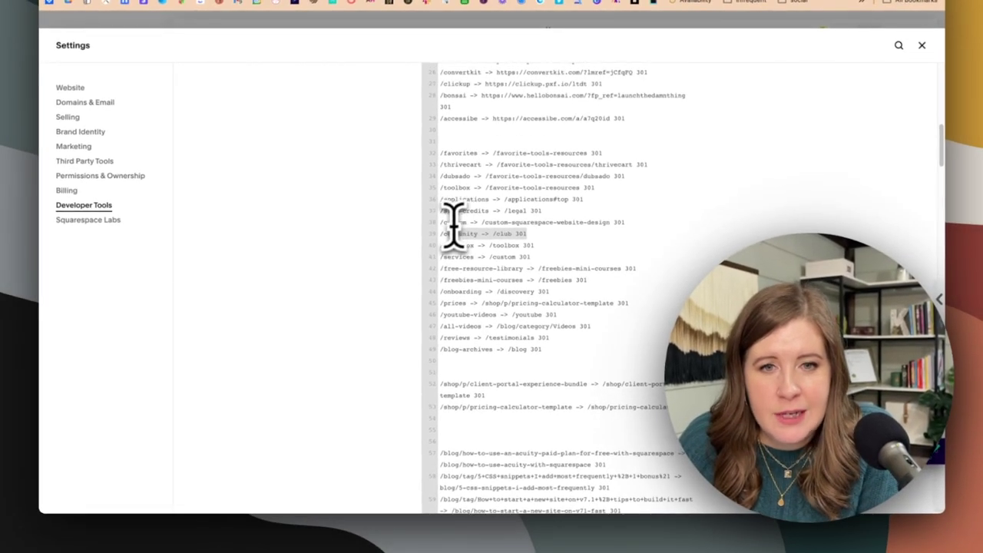
pyautogui.scroll(3, 452, 226)
pyautogui.scroll(5, 452, 226)
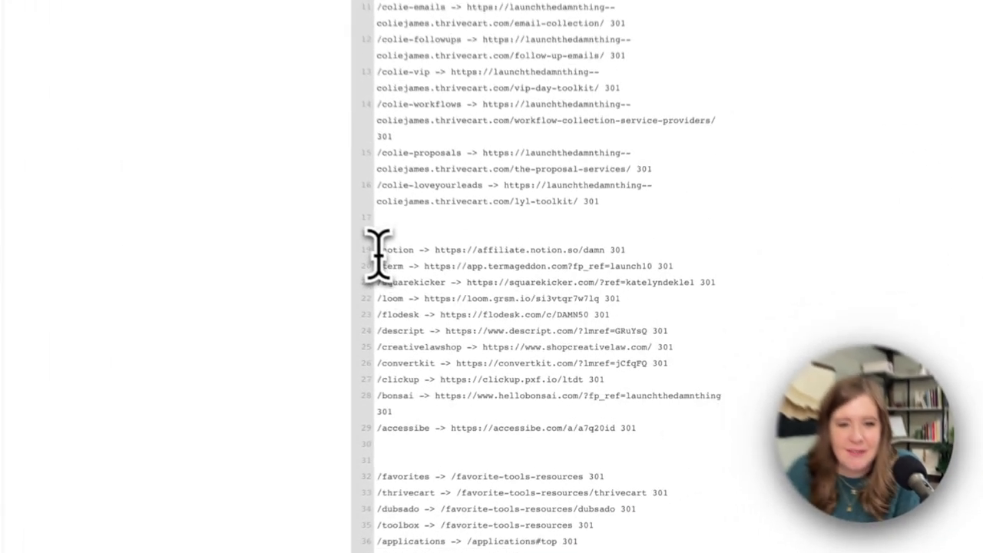
pyautogui.moveTo(441, 291); pyautogui.dragTo(510, 290)
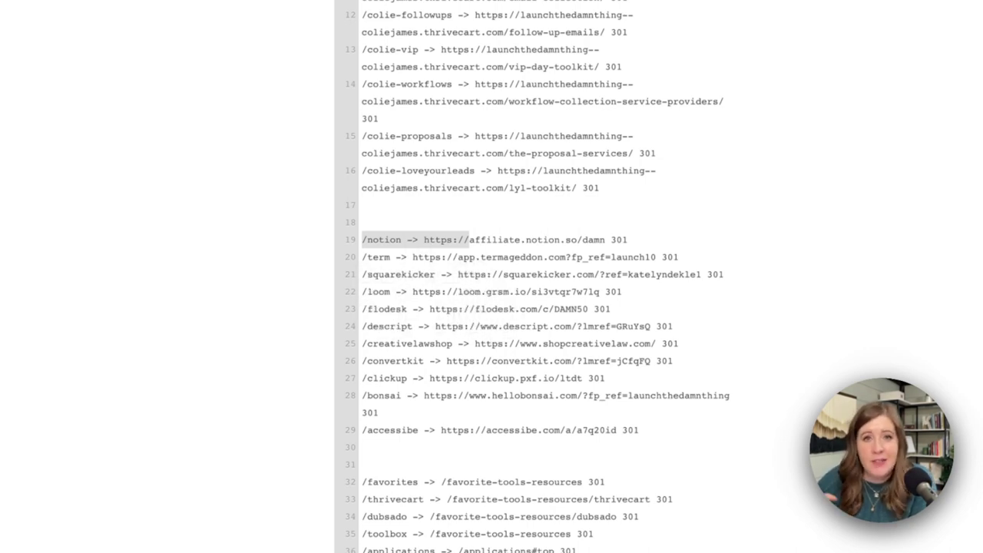
pyautogui.click(371, 300)
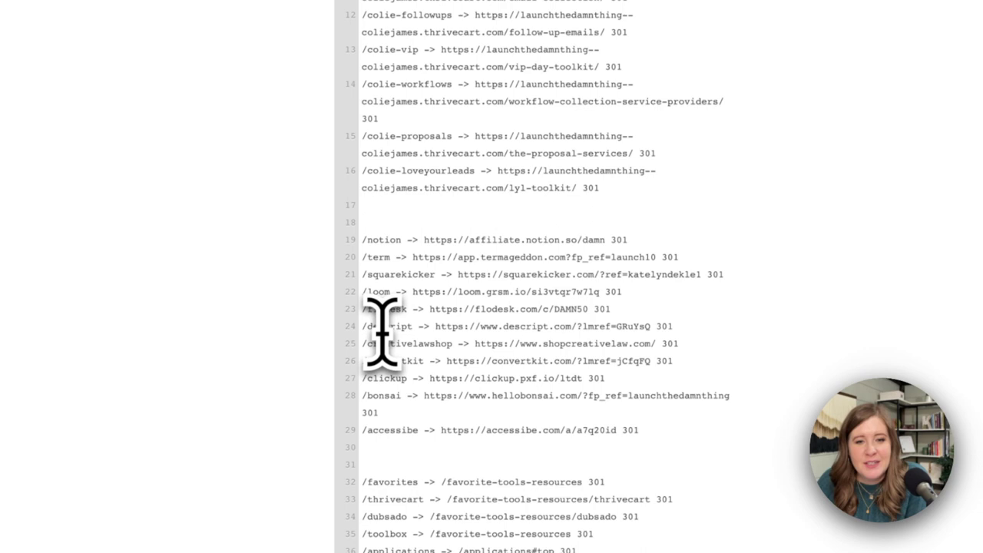
pyautogui.moveTo(475, 343); pyautogui.dragTo(688, 345)
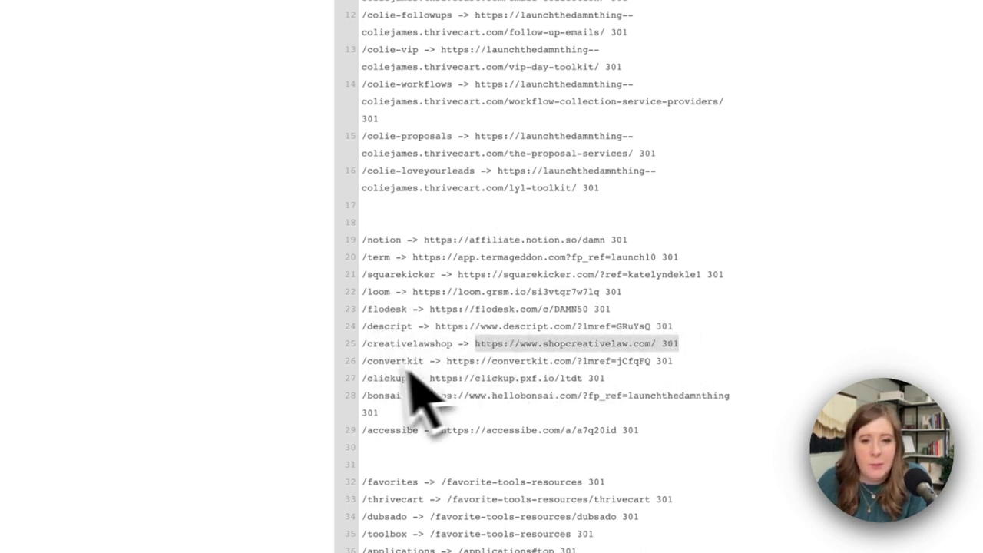
pyautogui.click(367, 344)
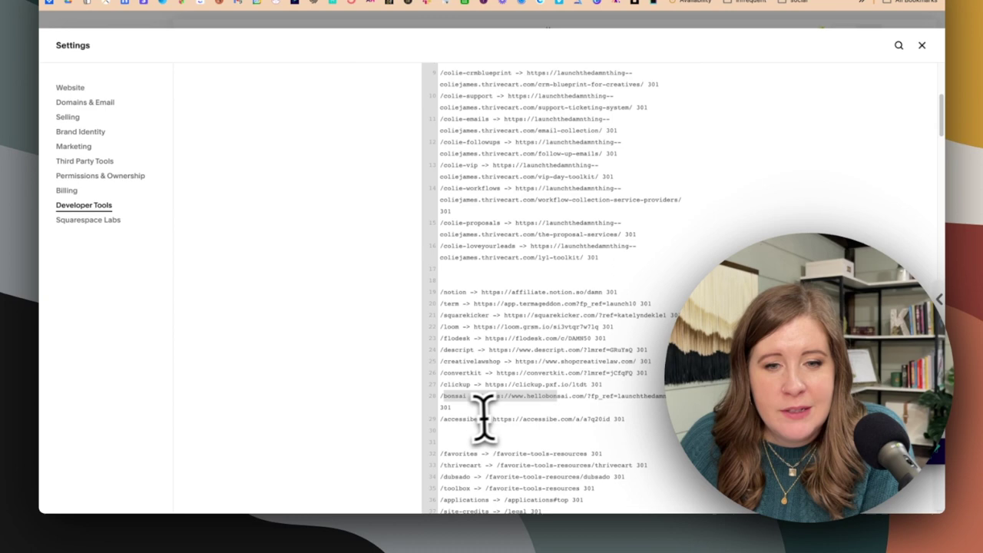
pyautogui.moveTo(482, 418); pyautogui.dragTo(492, 198)
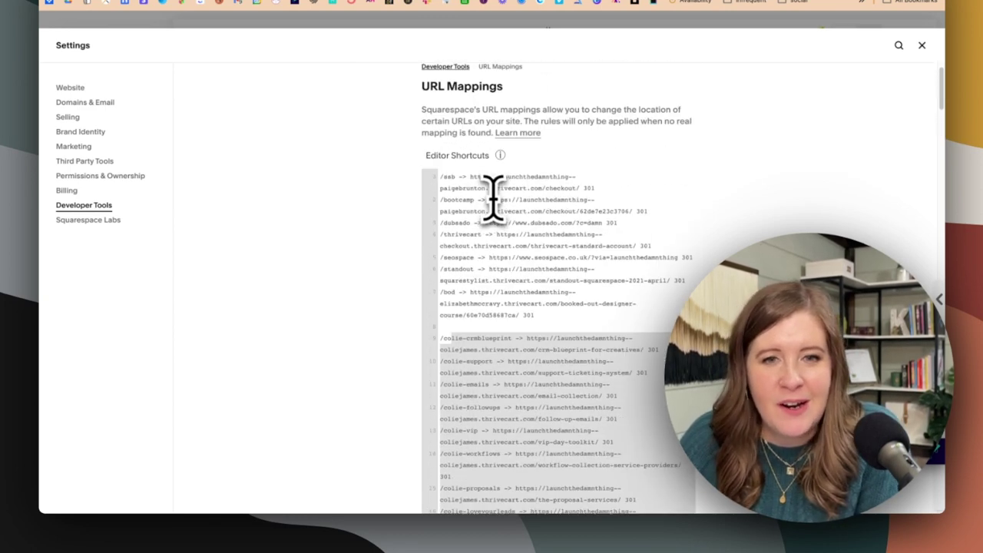
pyautogui.click(470, 227)
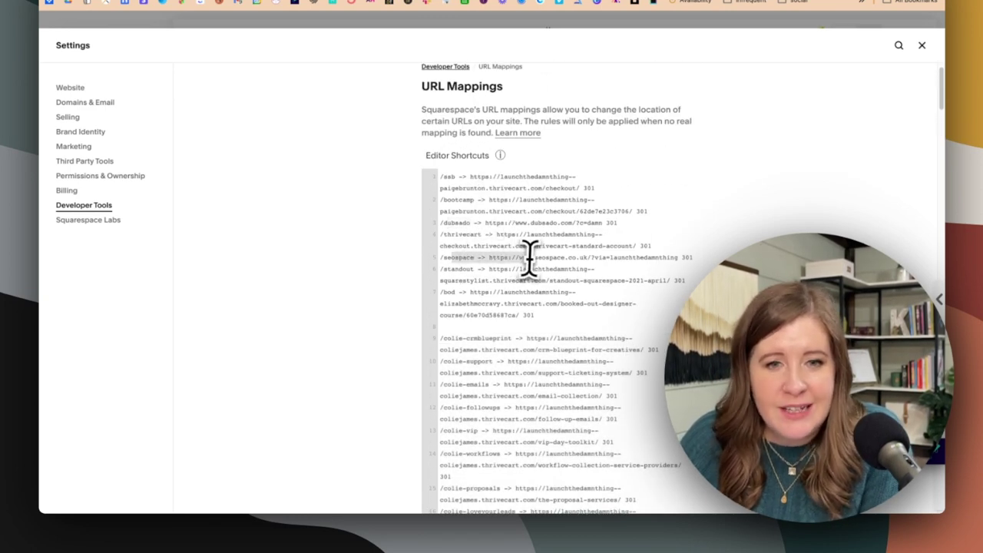
pyautogui.click(580, 303)
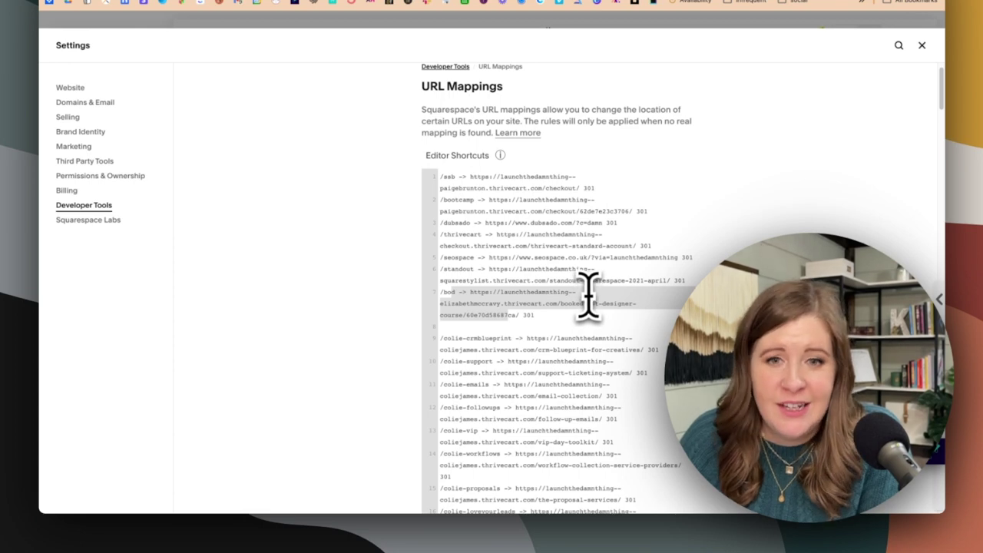
pyautogui.scroll(-1, 587, 296)
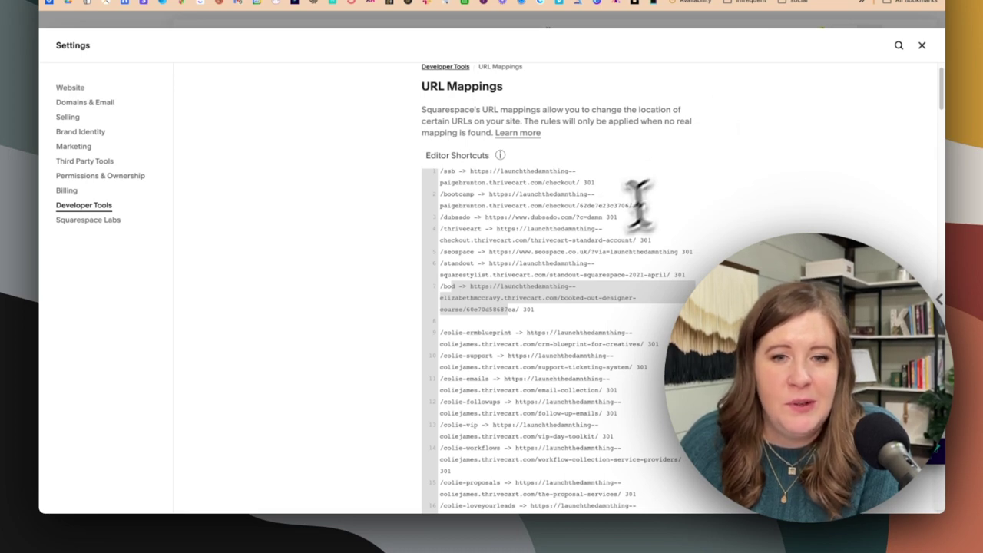
pyautogui.click(538, 238)
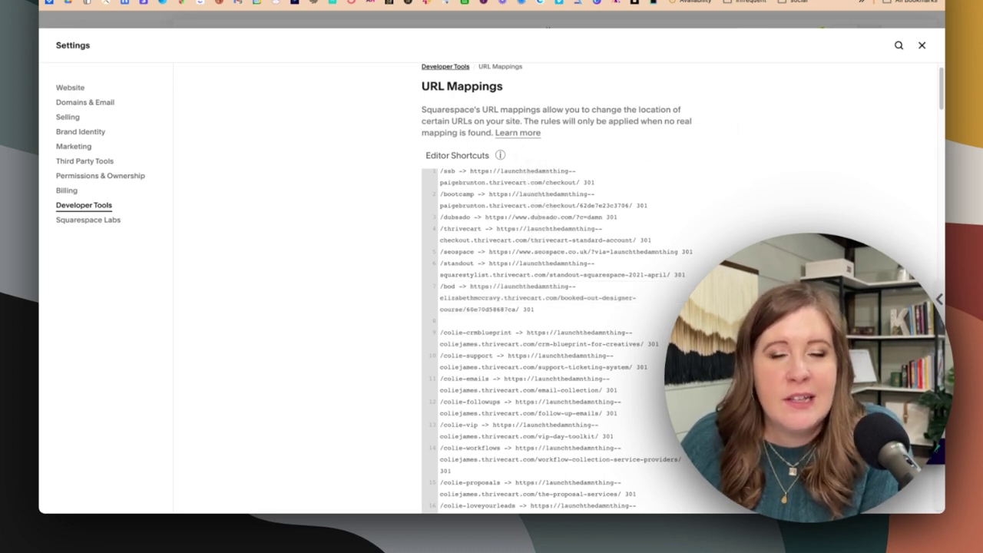